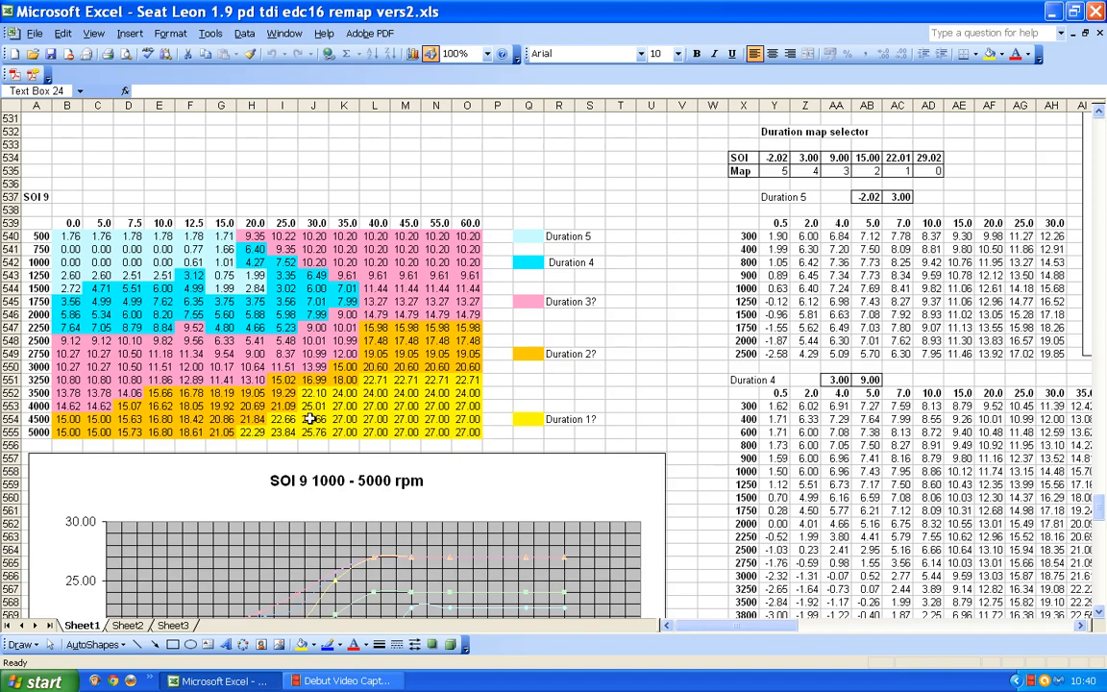
# Examine the SOI 9 table and its 1000 - 5000 rpm chart for the maximum SOI at high injection quantities.
pyautogui.scroll(-8, 475, 297)
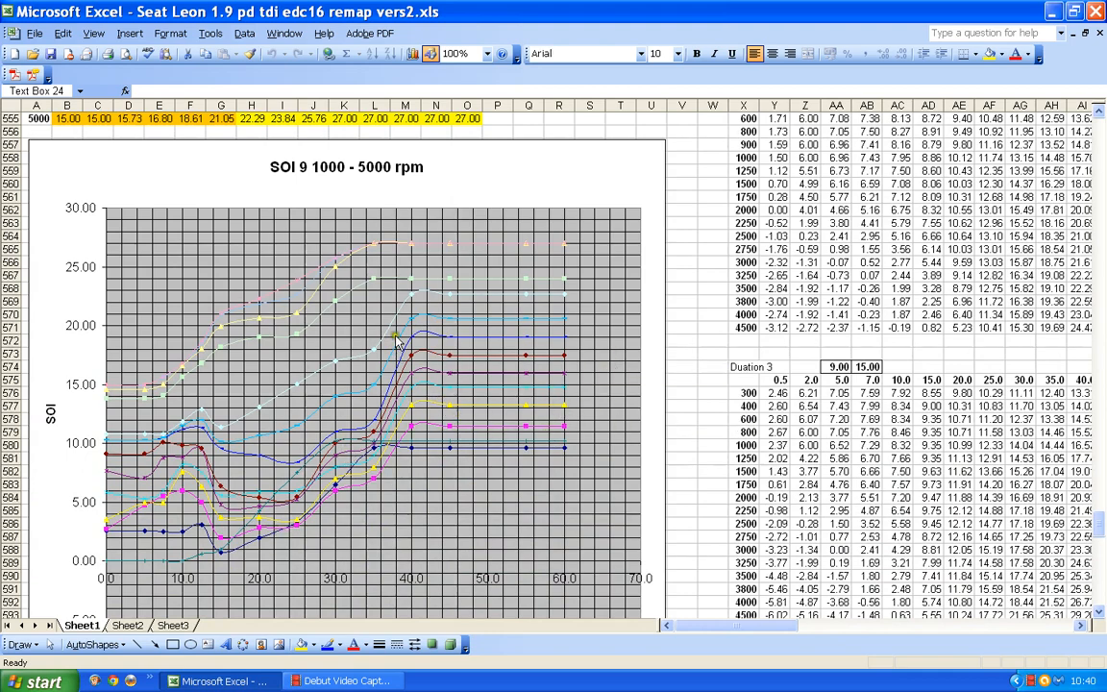
pyautogui.scroll(-3, 473, 304)
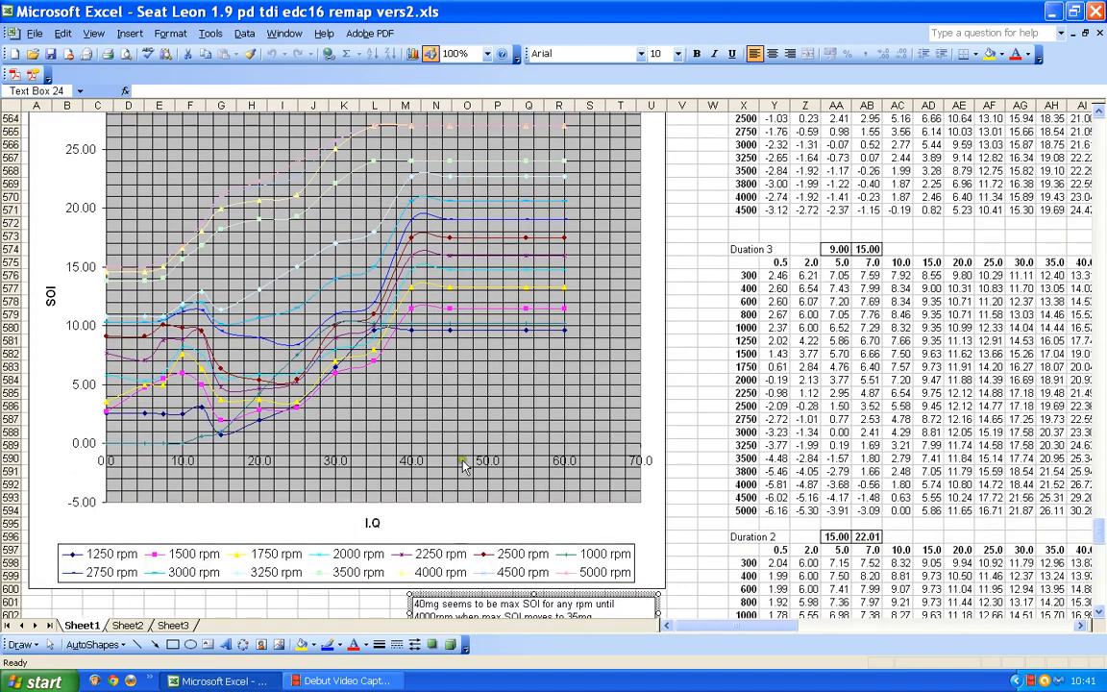
pyautogui.scroll(1, 418, 421)
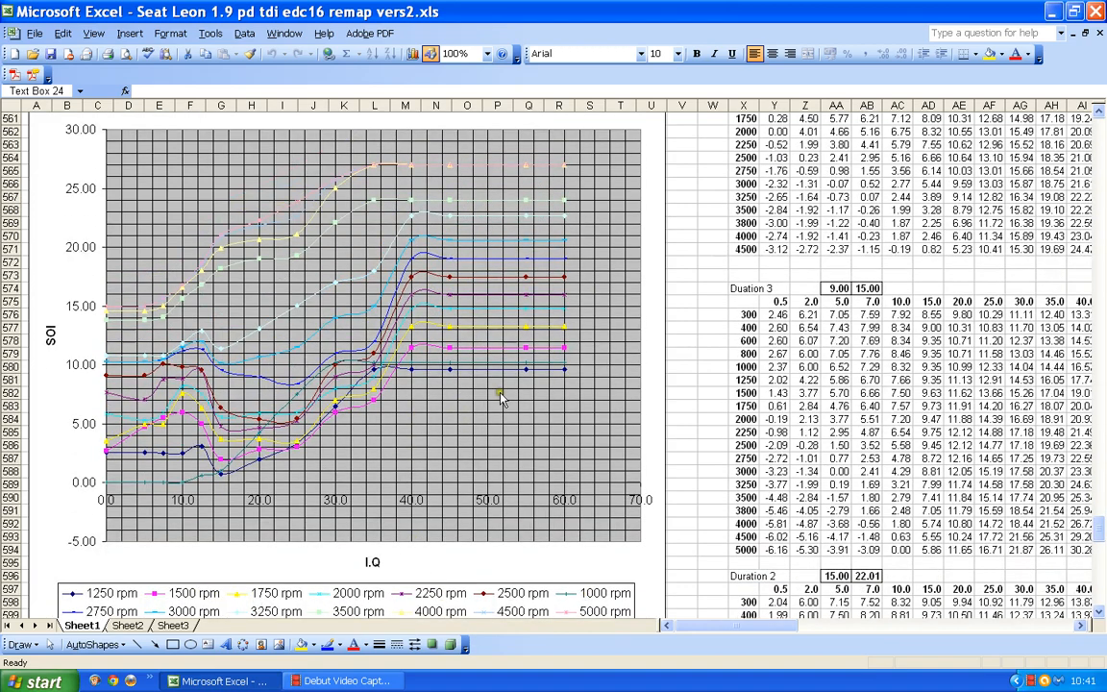
pyautogui.scroll(2, 451, 359)
pyautogui.scroll(-2, 354, 485)
pyautogui.scroll(3, 370, 372)
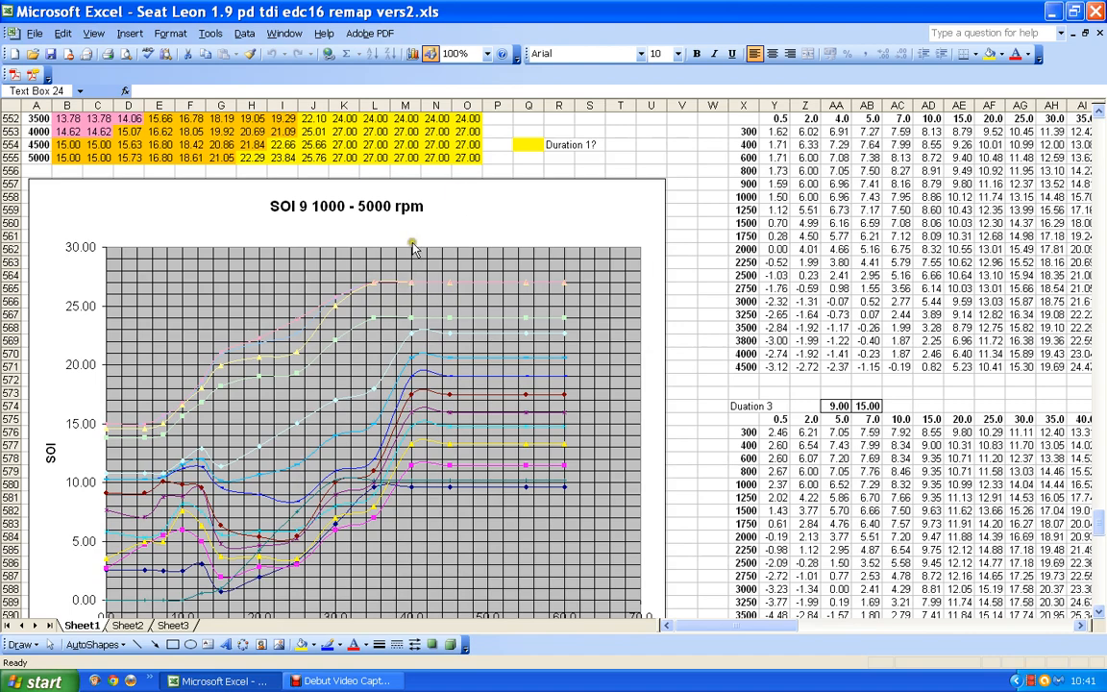
pyautogui.scroll(-1, 373, 259)
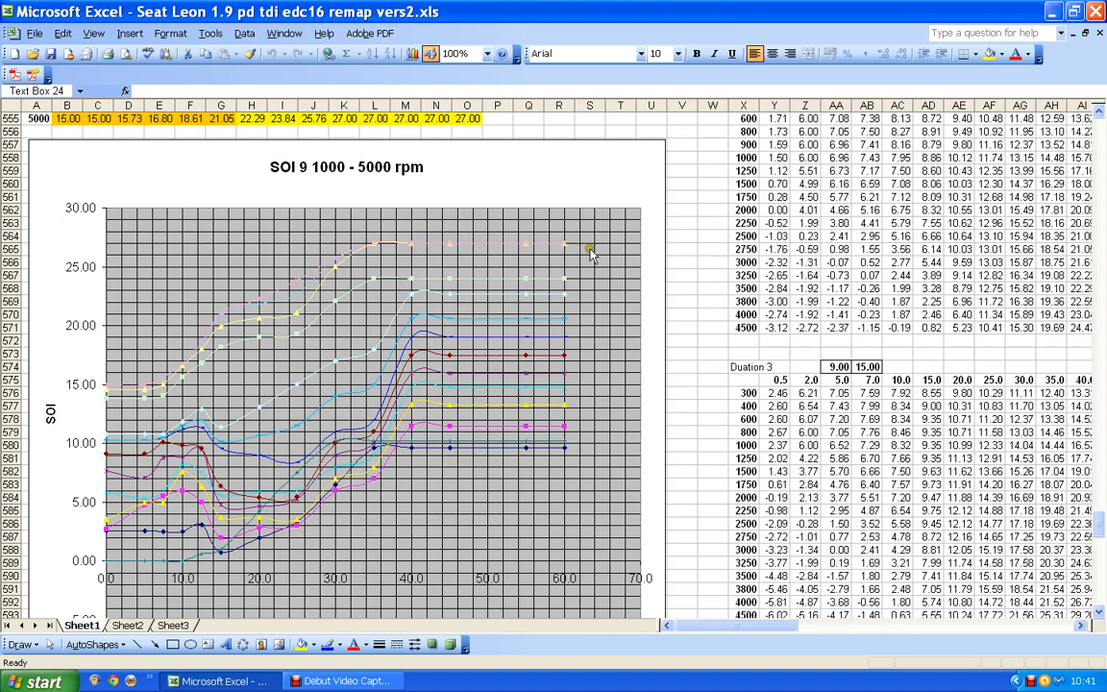
pyautogui.scroll(3, 462, 255)
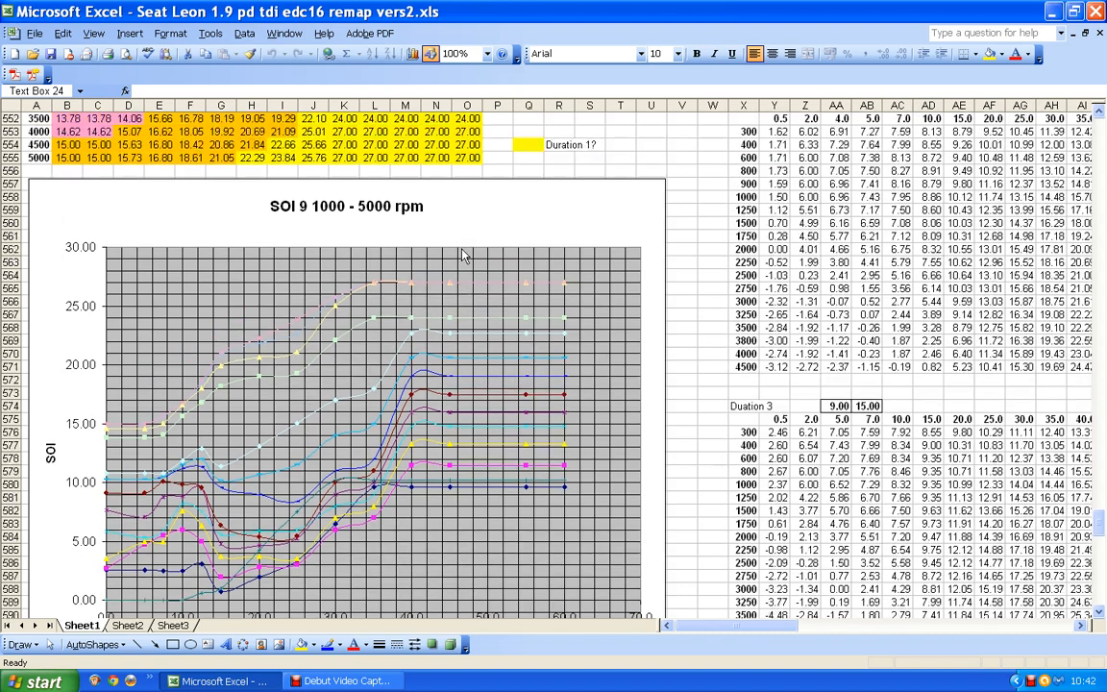
pyautogui.scroll(2, 462, 255)
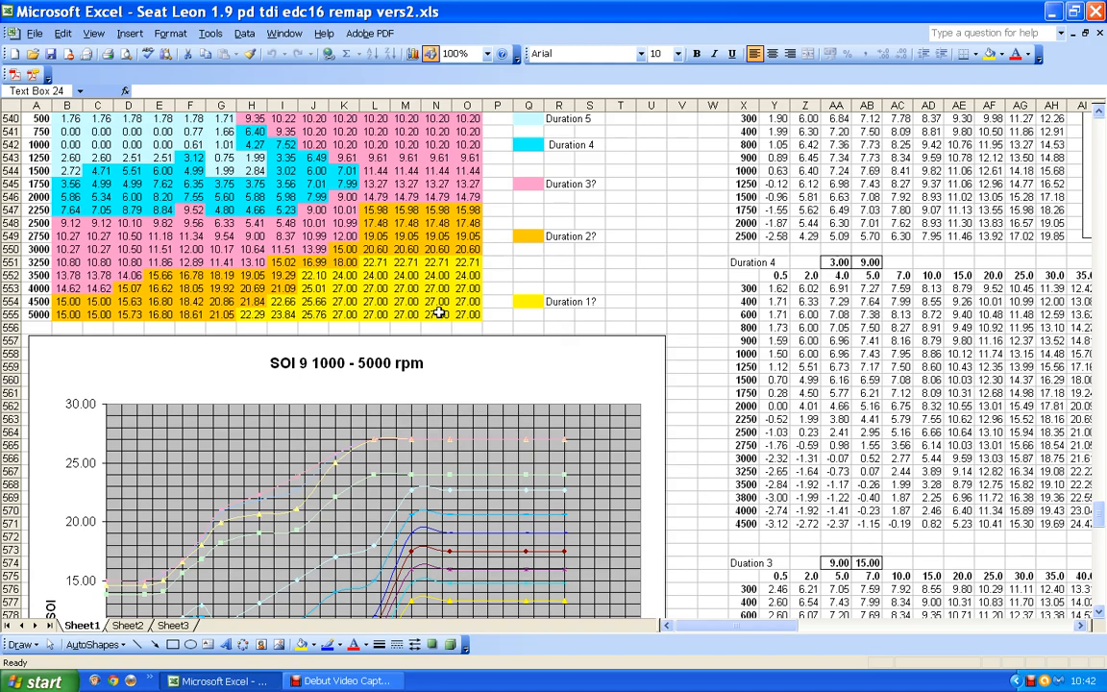
pyautogui.scroll(3, 439, 312)
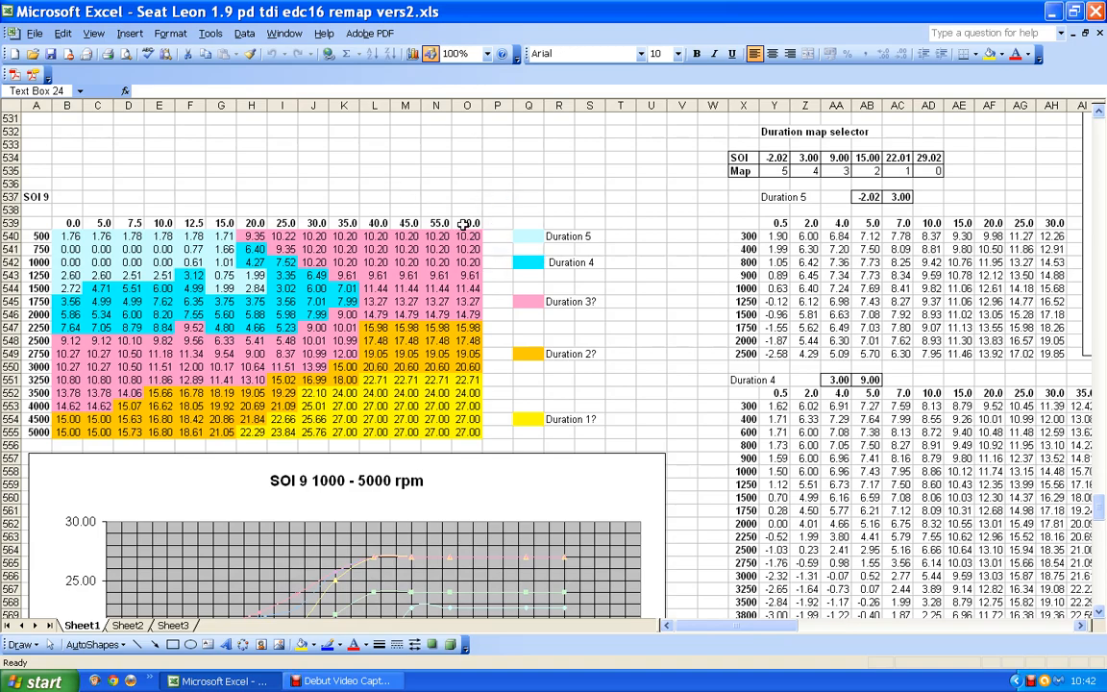
# Examine the Duration 1 table, including its high injection quantity columns at 5000 rpm.
pyautogui.scroll(-10, 464, 223)
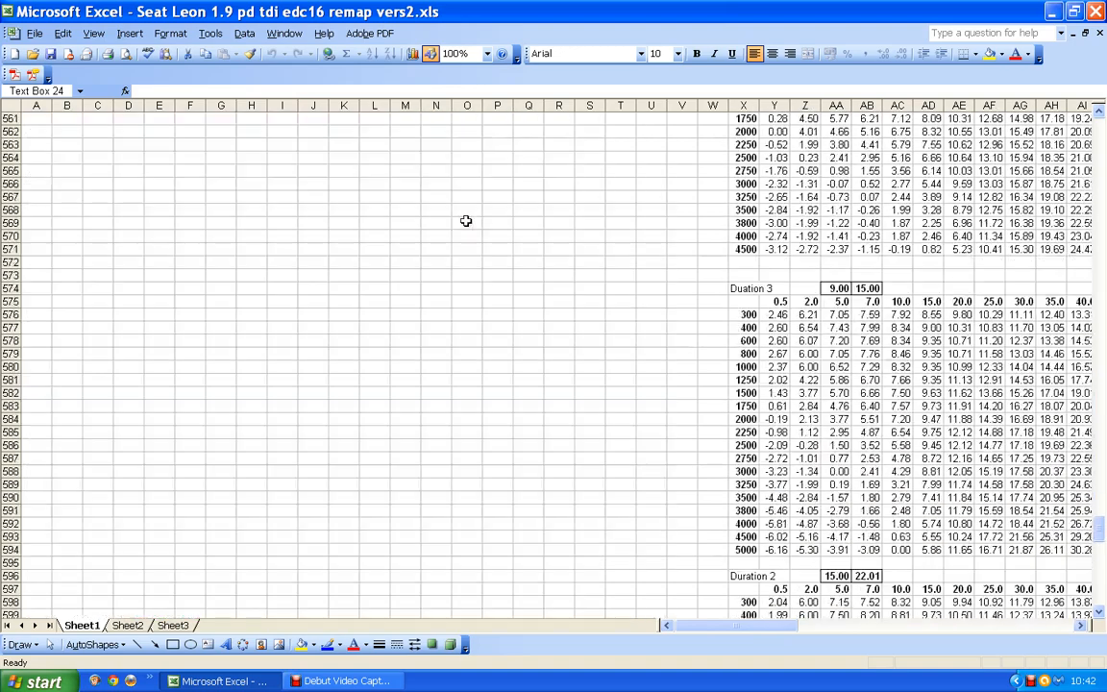
pyautogui.scroll(-10, 465, 221)
pyautogui.scroll(16, 480, 245)
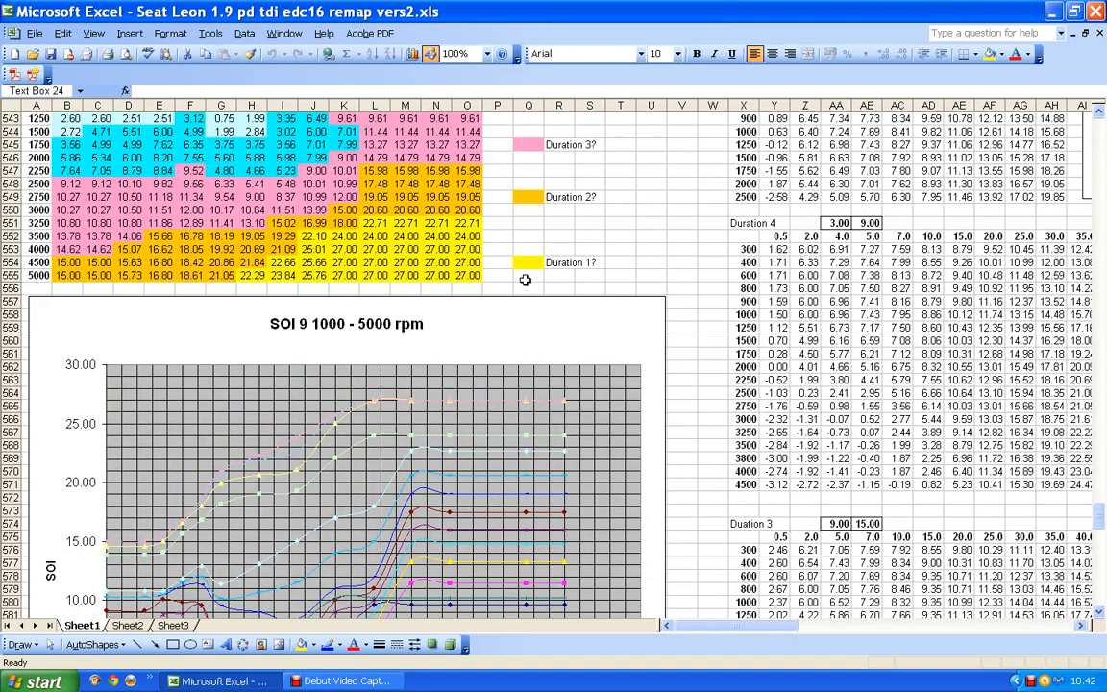
pyautogui.scroll(-20, 524, 279)
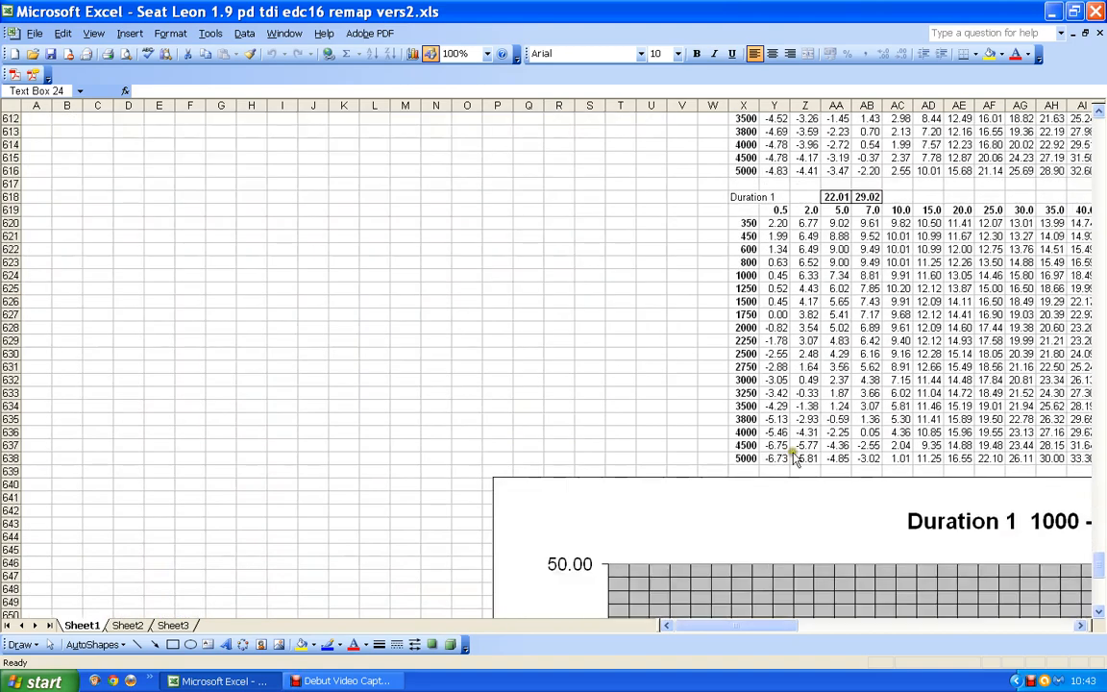
pyautogui.moveTo(788, 625); pyautogui.dragTo(874, 626)
pyautogui.scroll(1, 708, 404)
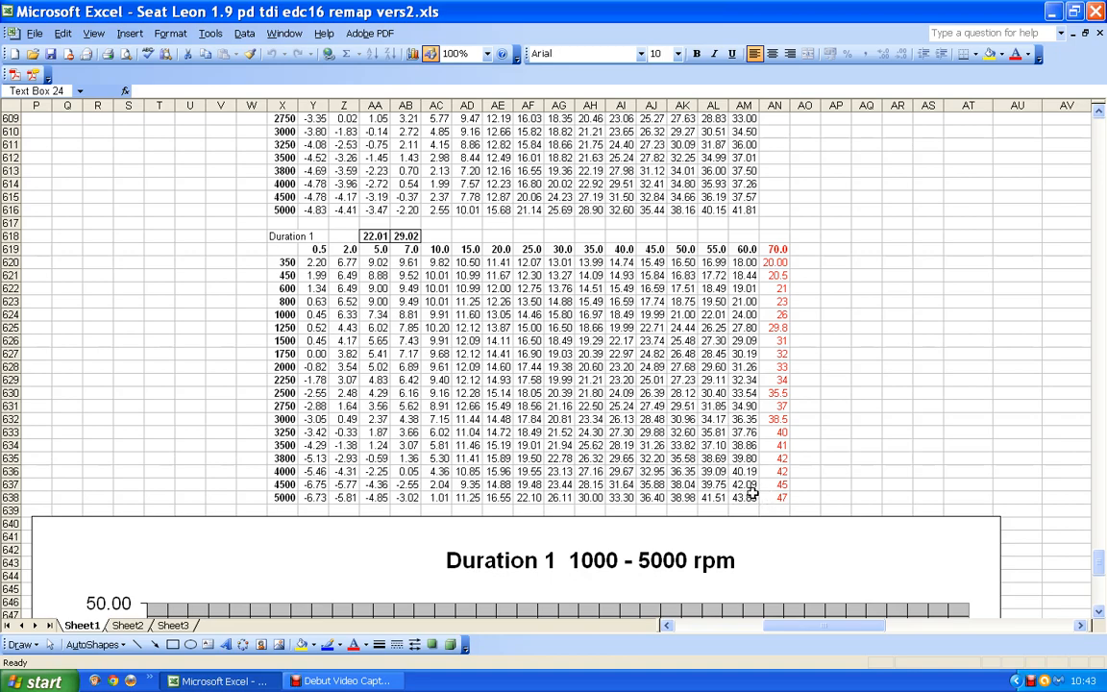
pyautogui.moveTo(772, 632); pyautogui.dragTo(615, 646)
pyautogui.scroll(4, 501, 371)
pyautogui.scroll(5, 501, 371)
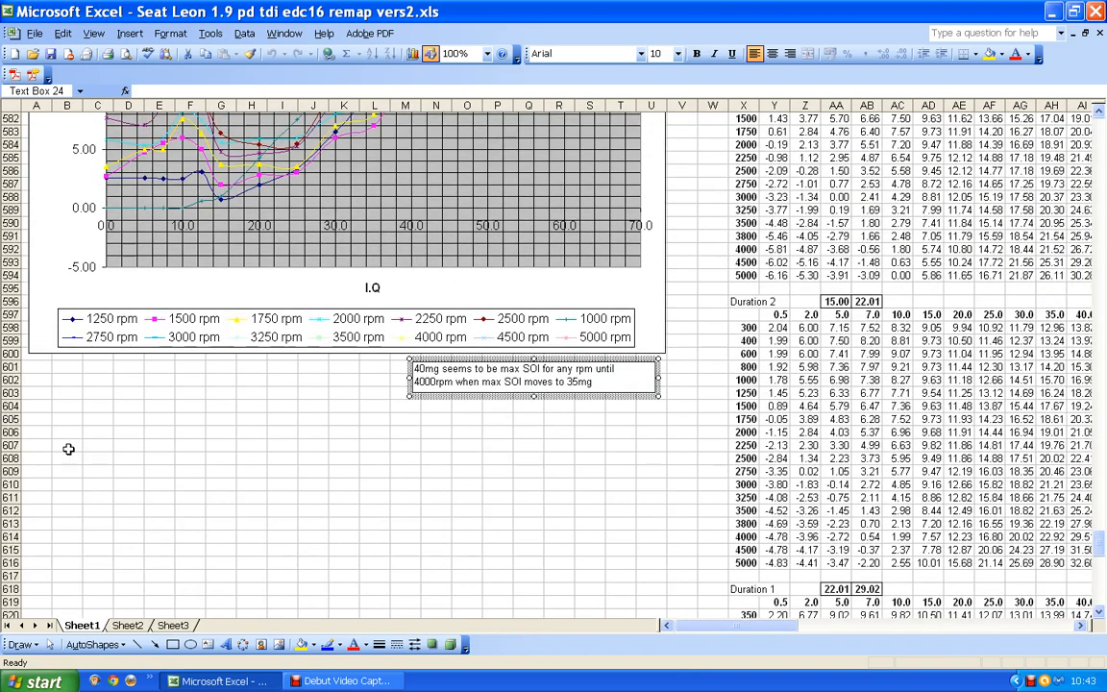
# Enter the label SOI in cell B607 and the value 27 in C607.
pyautogui.click(68, 447)
pyautogui.write('SOI')
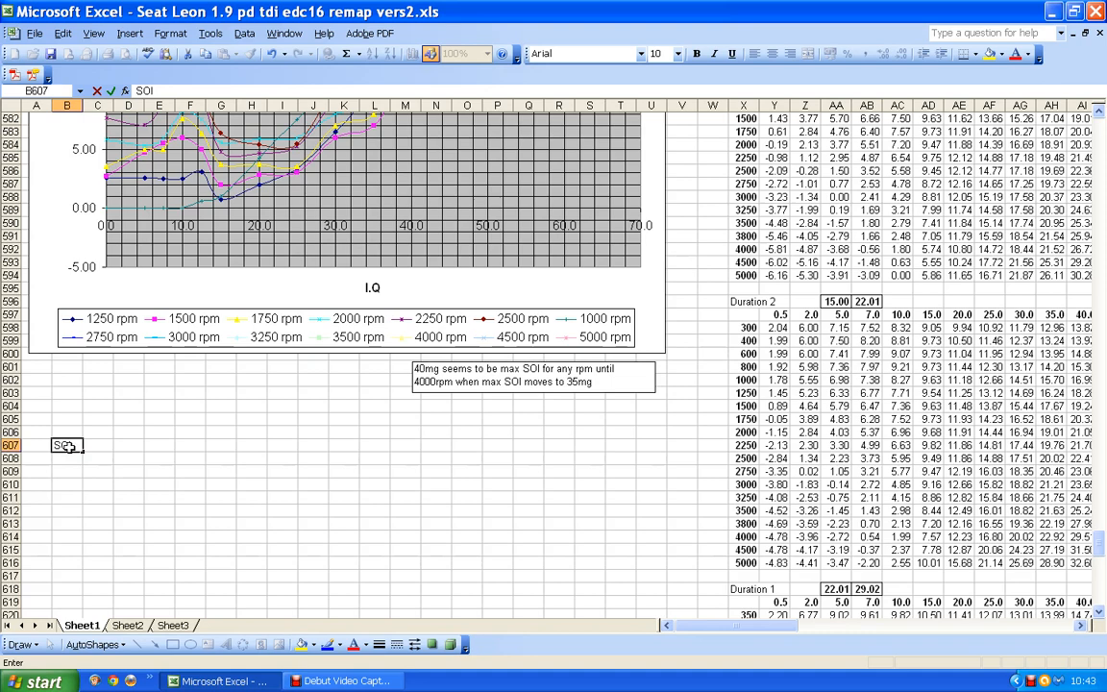
pyautogui.press('Tab')
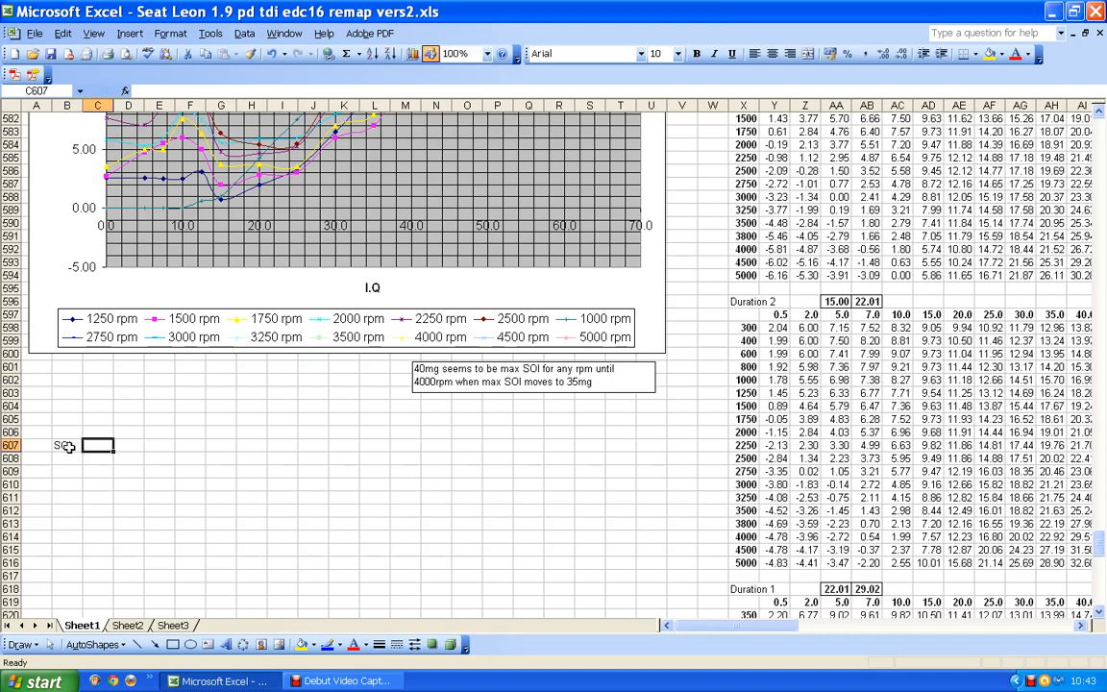
pyautogui.write('27')
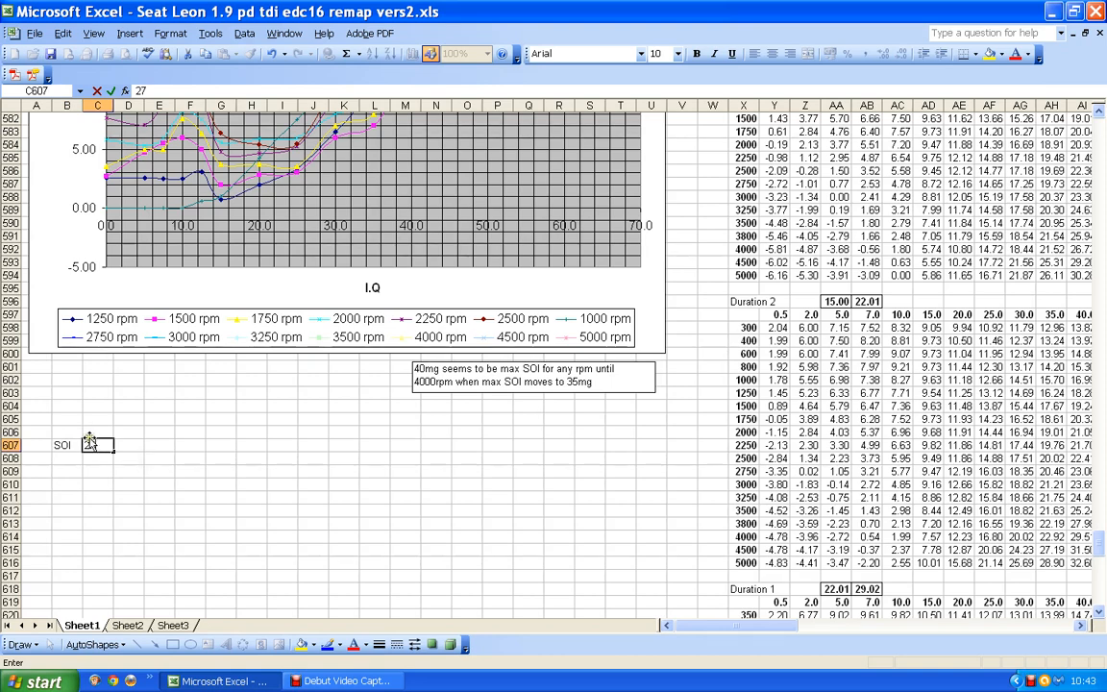
# Place the heading SOI in C606 above the value and clear the label in B607.
pyautogui.click(88, 437)
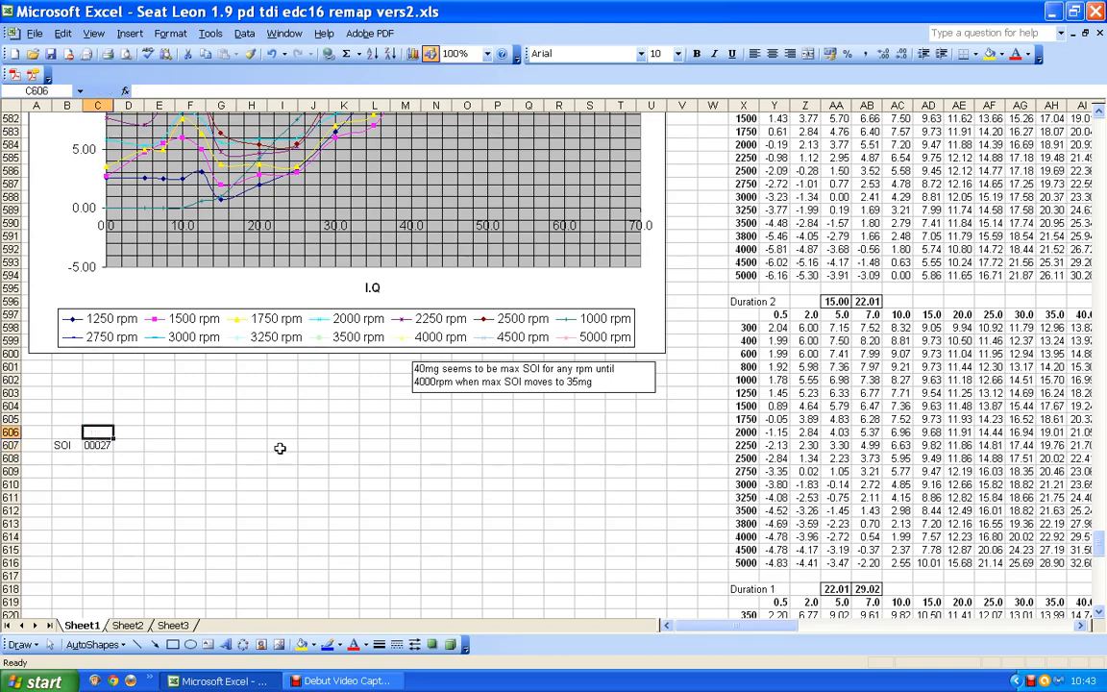
pyautogui.write('SOI')
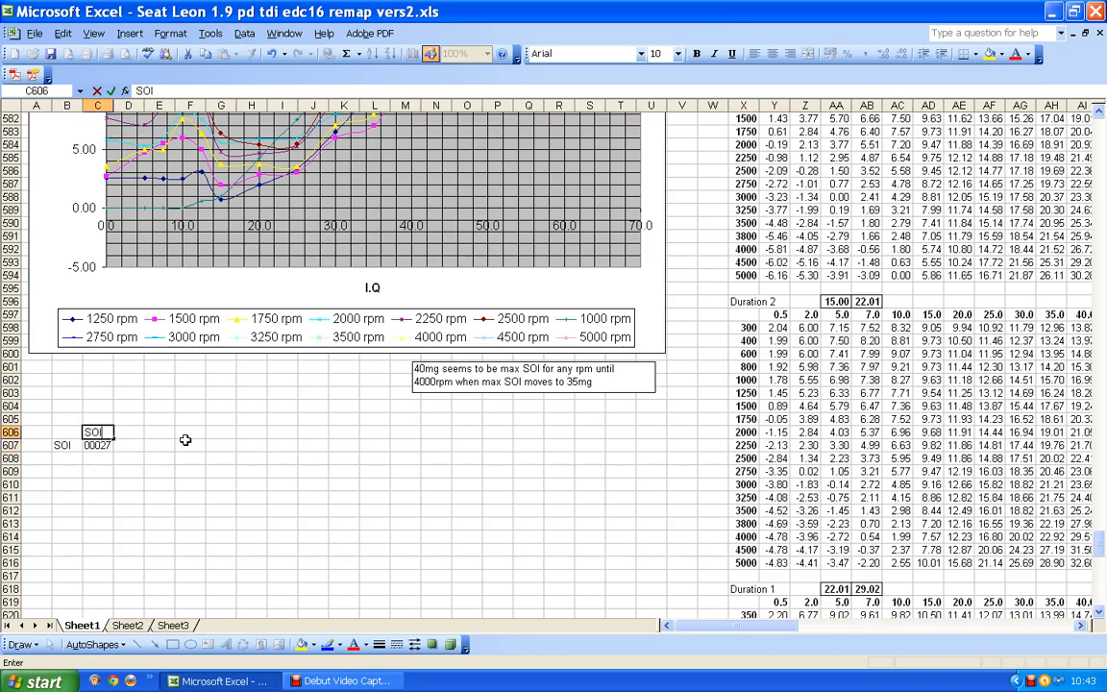
pyautogui.click(62, 445)
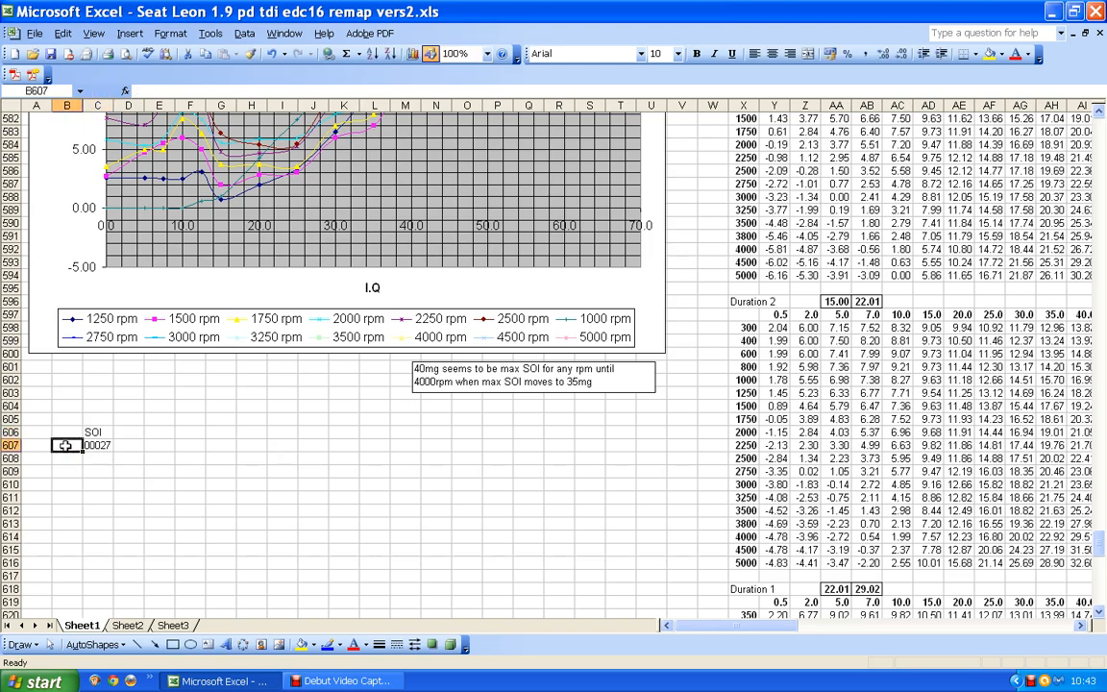
# Format cells C607:E607 as Number with one decimal place.
pyautogui.moveTo(93, 444); pyautogui.dragTo(154, 447)
pyautogui.click(171, 34)
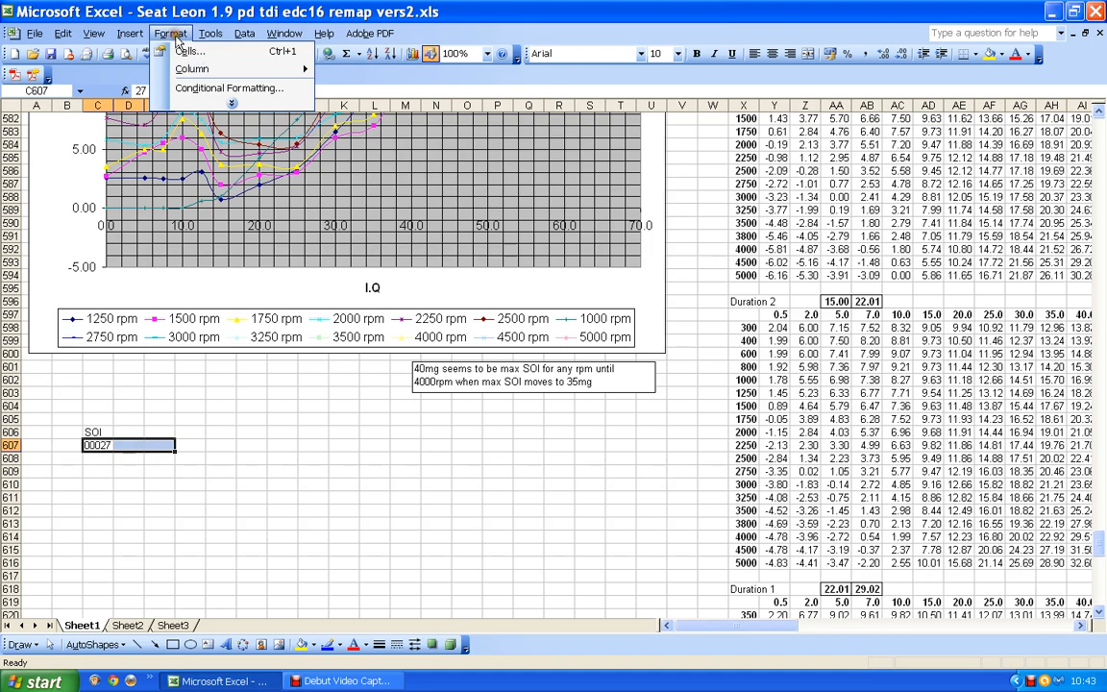
pyautogui.click(190, 52)
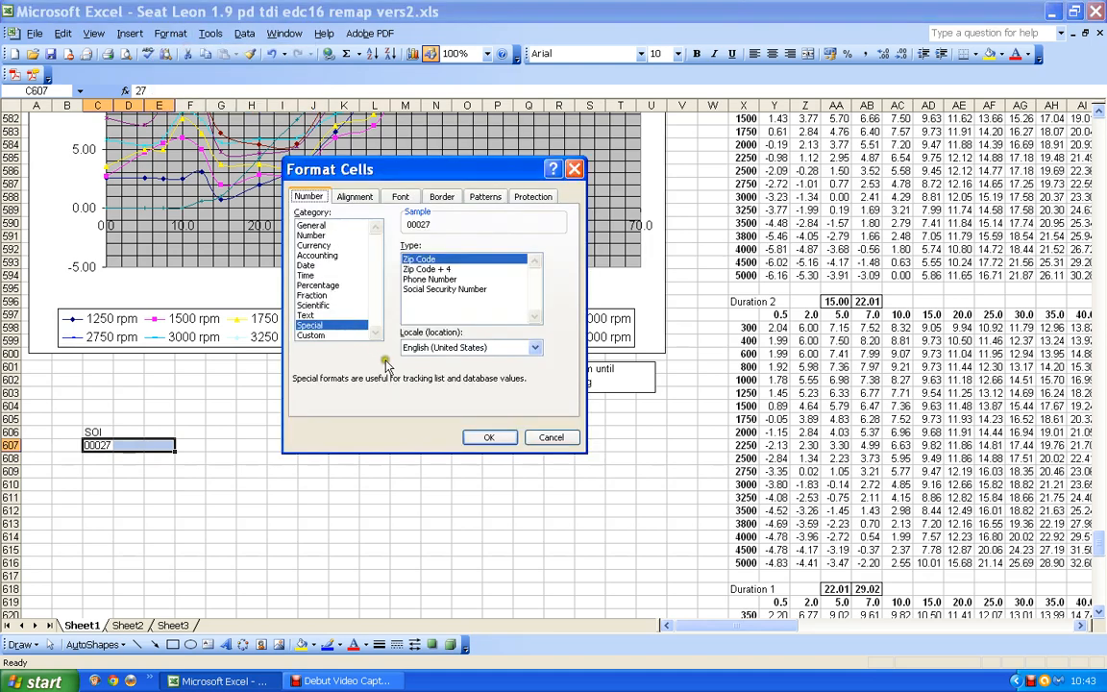
pyautogui.click(310, 235)
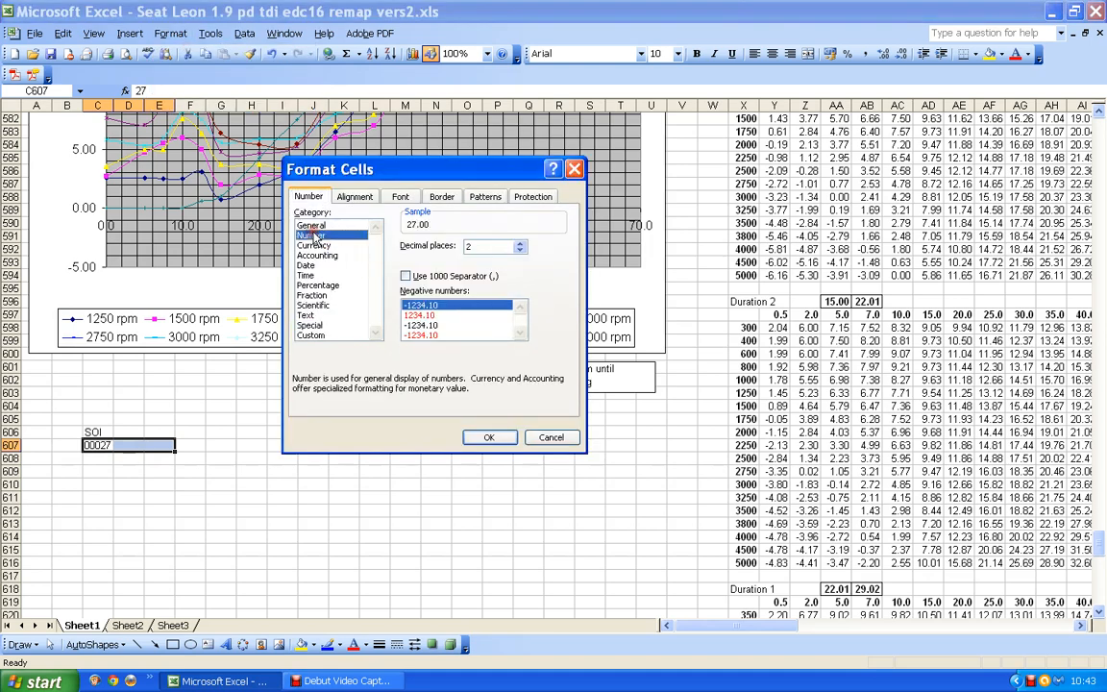
pyautogui.click(518, 249)
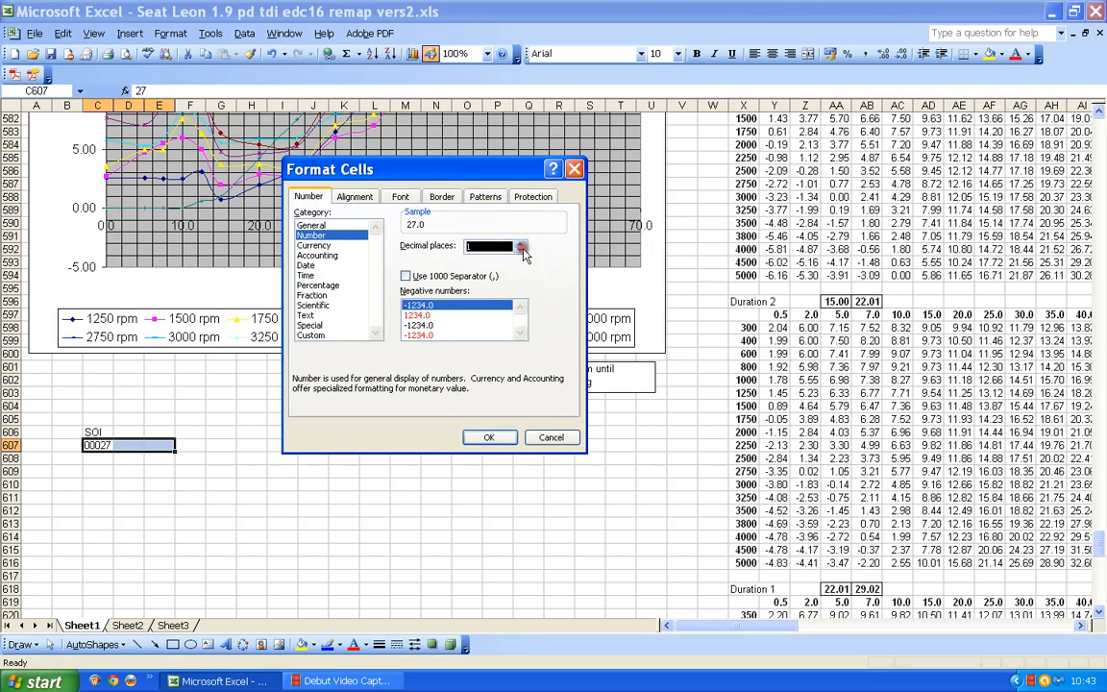
pyautogui.click(495, 441)
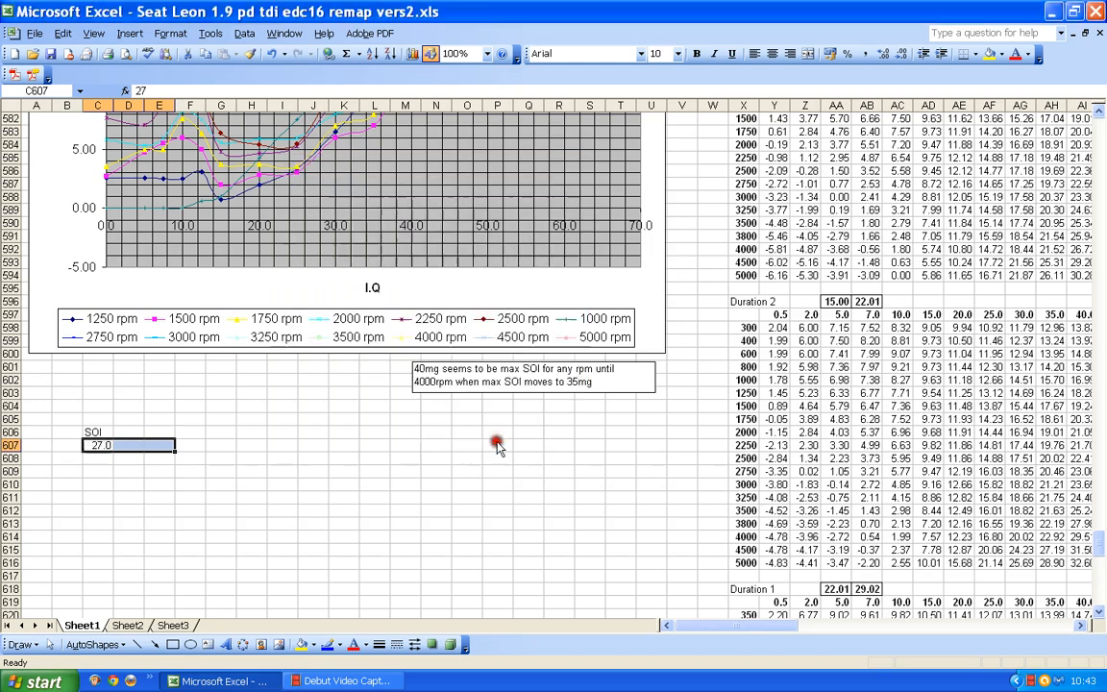
# Make the heading cells C606:E606 bold.
pyautogui.doubleClick(93, 433)
pyautogui.moveTo(93, 432); pyautogui.dragTo(168, 434)
pyautogui.click(61, 432)
pyautogui.click(697, 53)
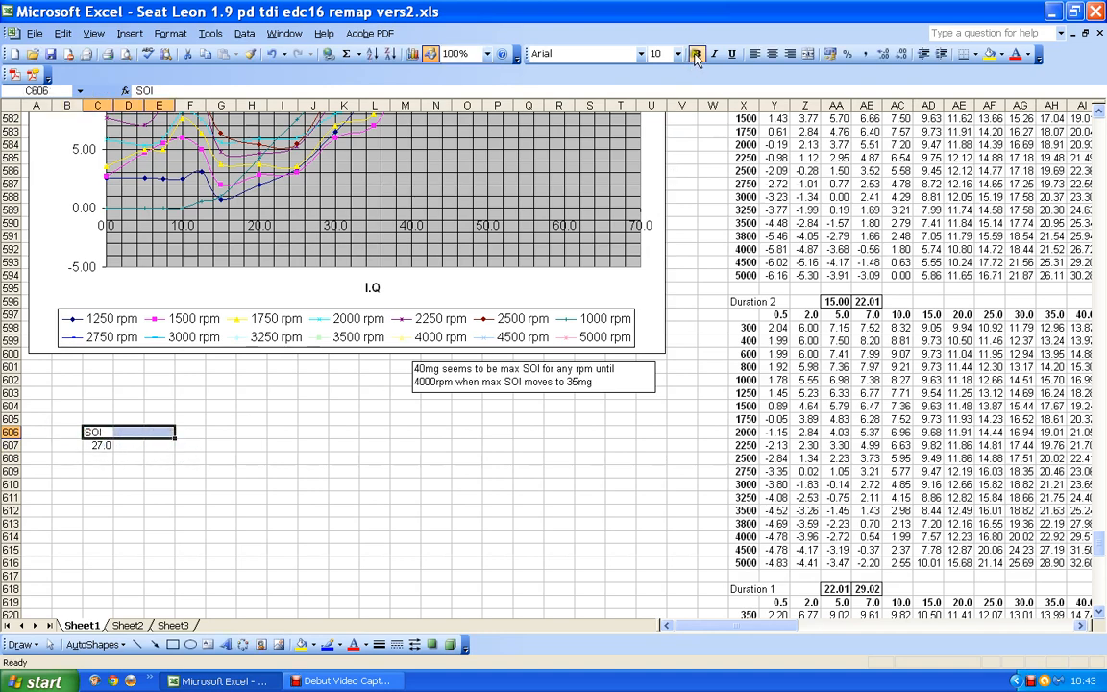
pyautogui.click(268, 462)
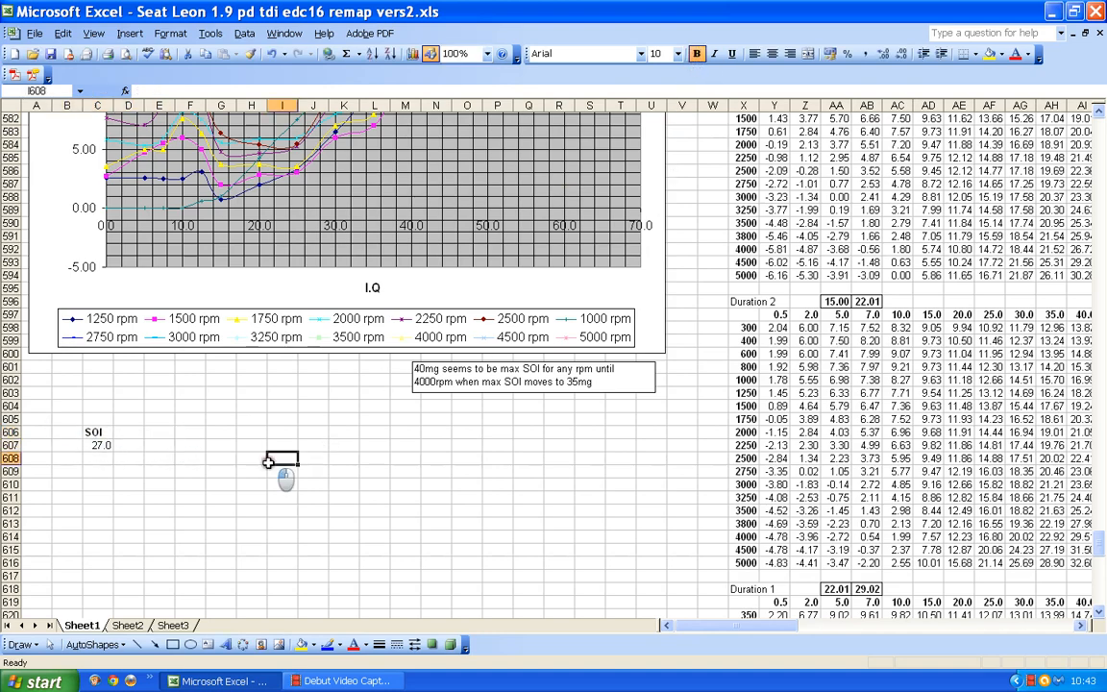
# Add the heading Dur in cell D606 beside the SOI heading.
pyautogui.click(127, 431)
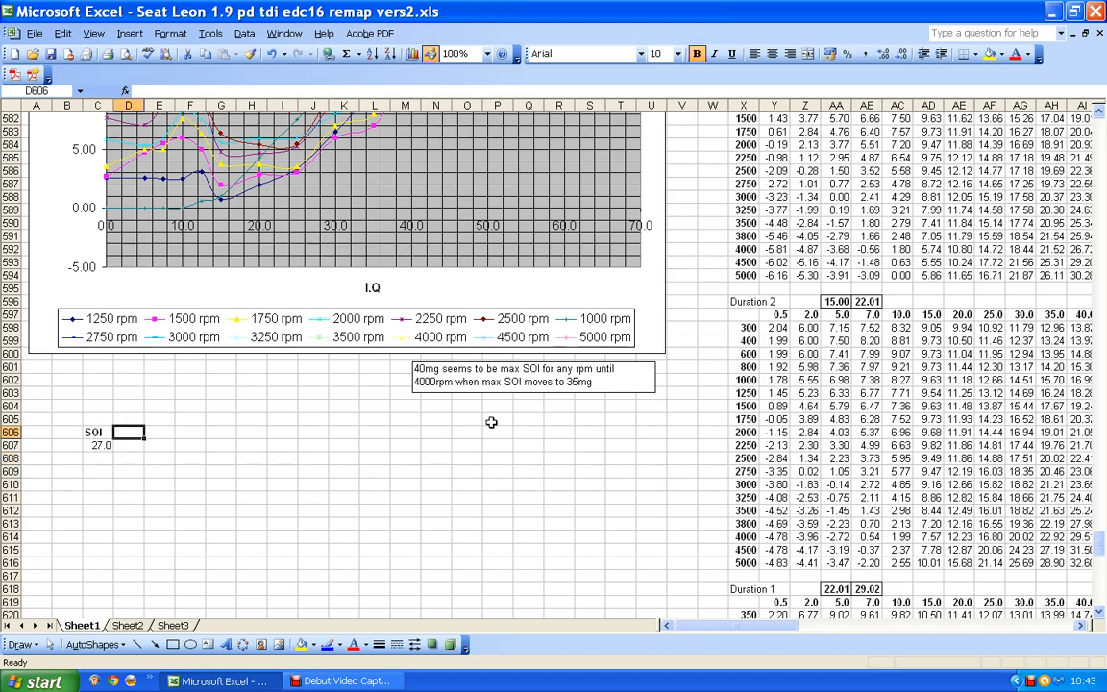
pyautogui.write('D')
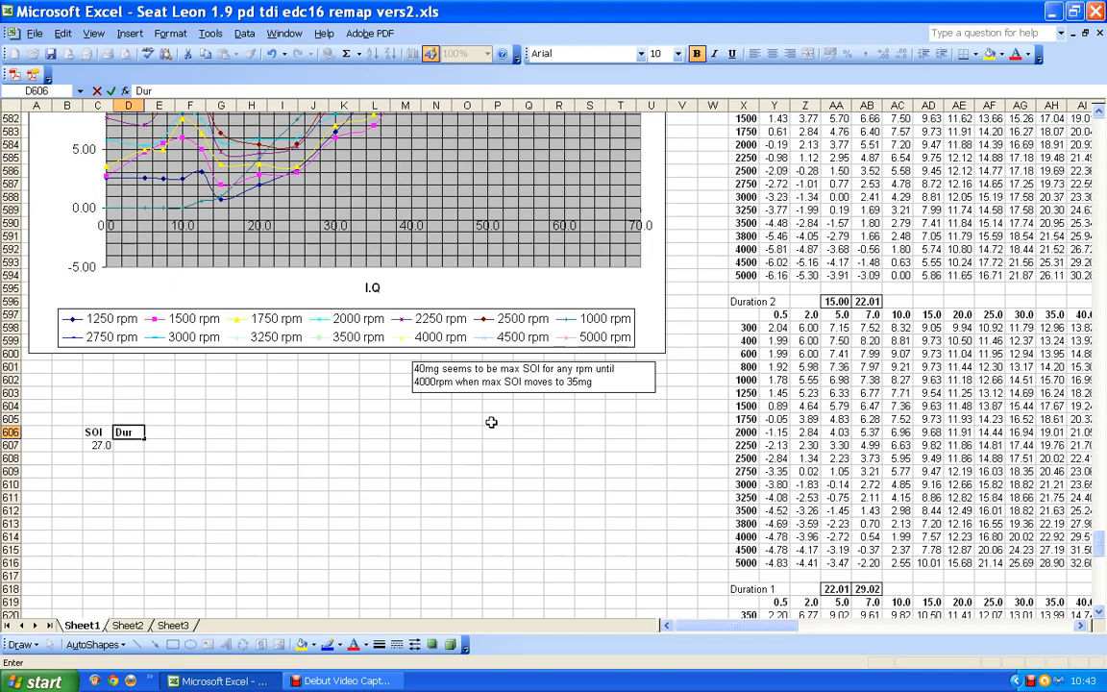
pyautogui.write('ur')
pyautogui.press('Return')
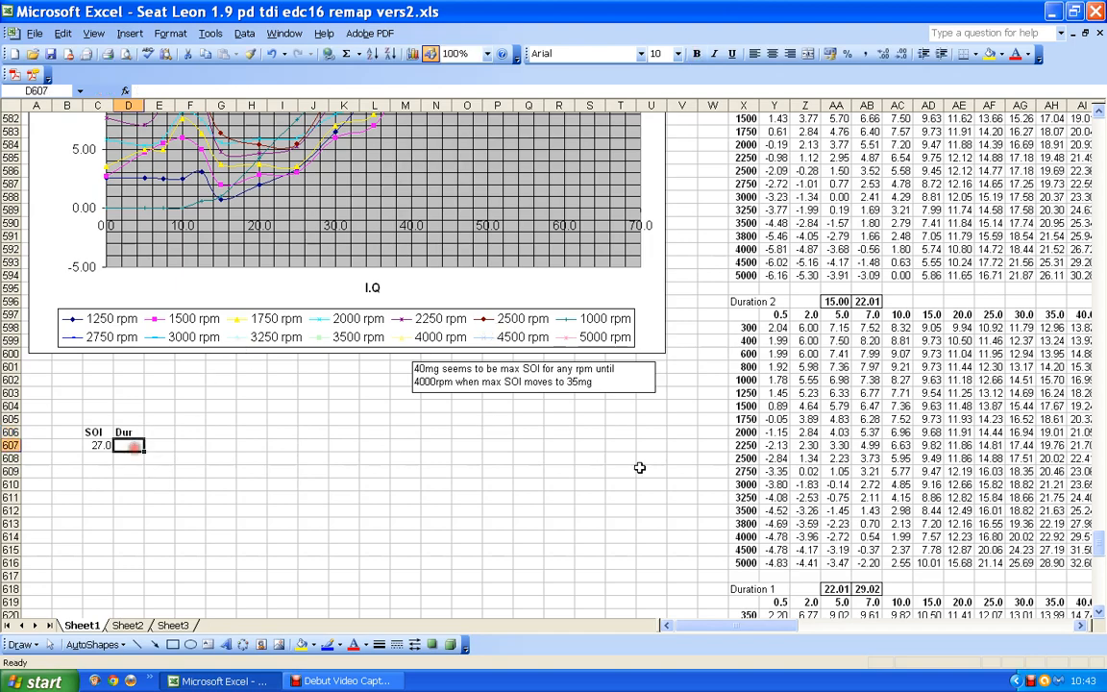
# Look up the 5000 rpm duration at 60.0 in the Duration 1 table and enter 43.85 in D607.
pyautogui.scroll(-12, 638, 467)
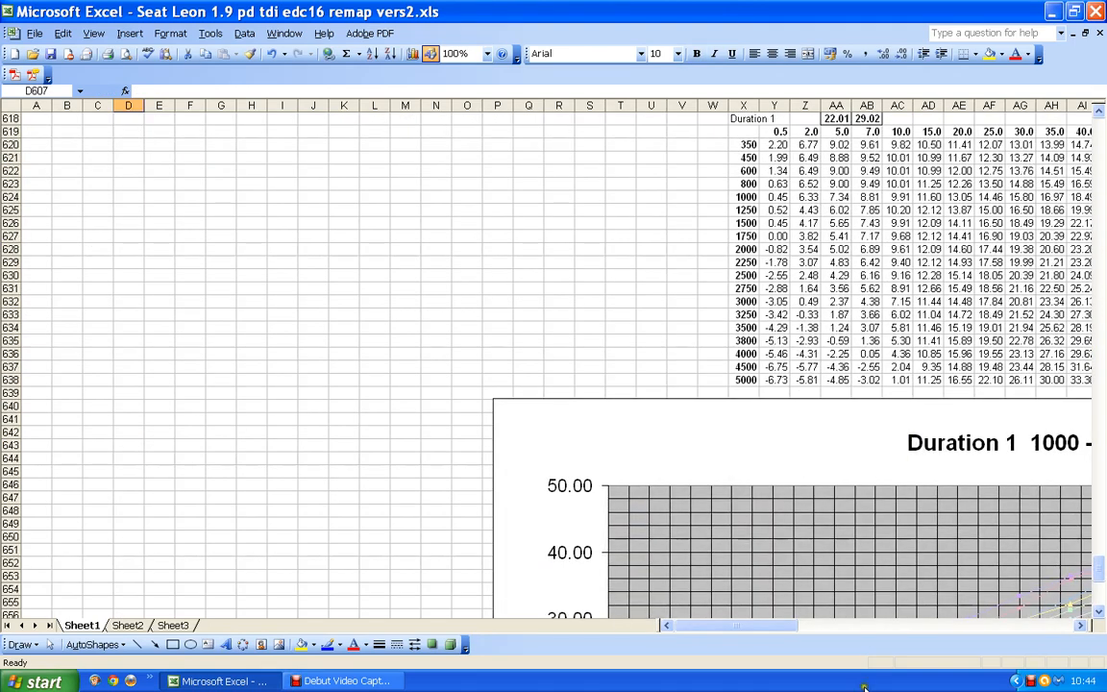
pyautogui.moveTo(756, 627); pyautogui.dragTo(643, 588)
pyautogui.scroll(7, 218, 382)
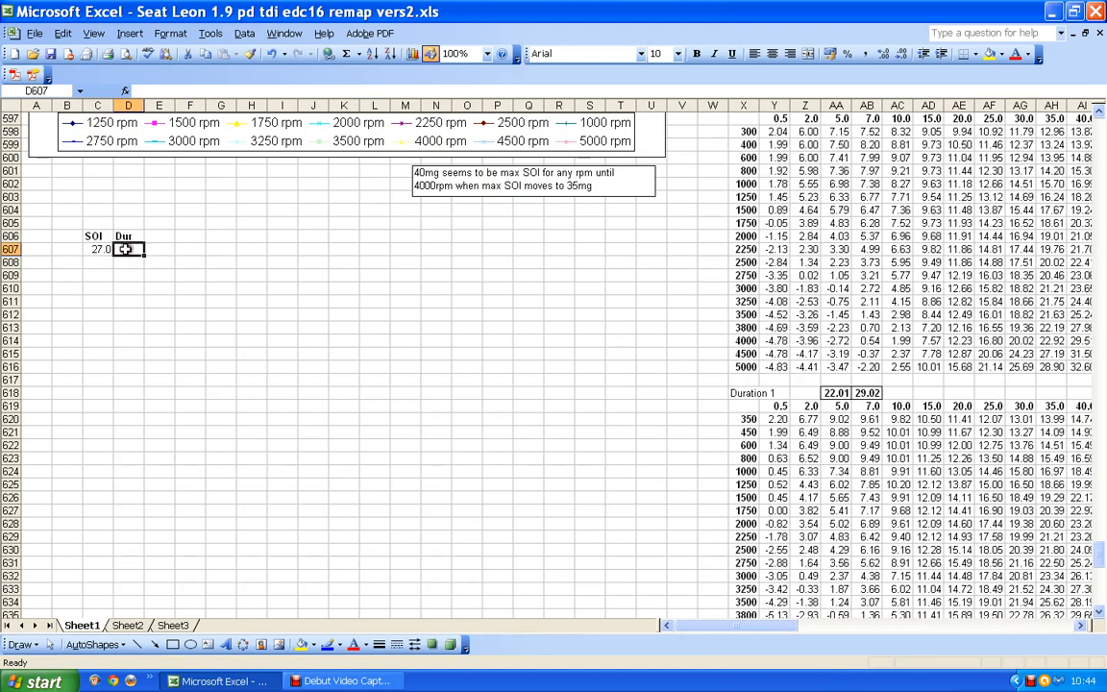
pyautogui.write('43')
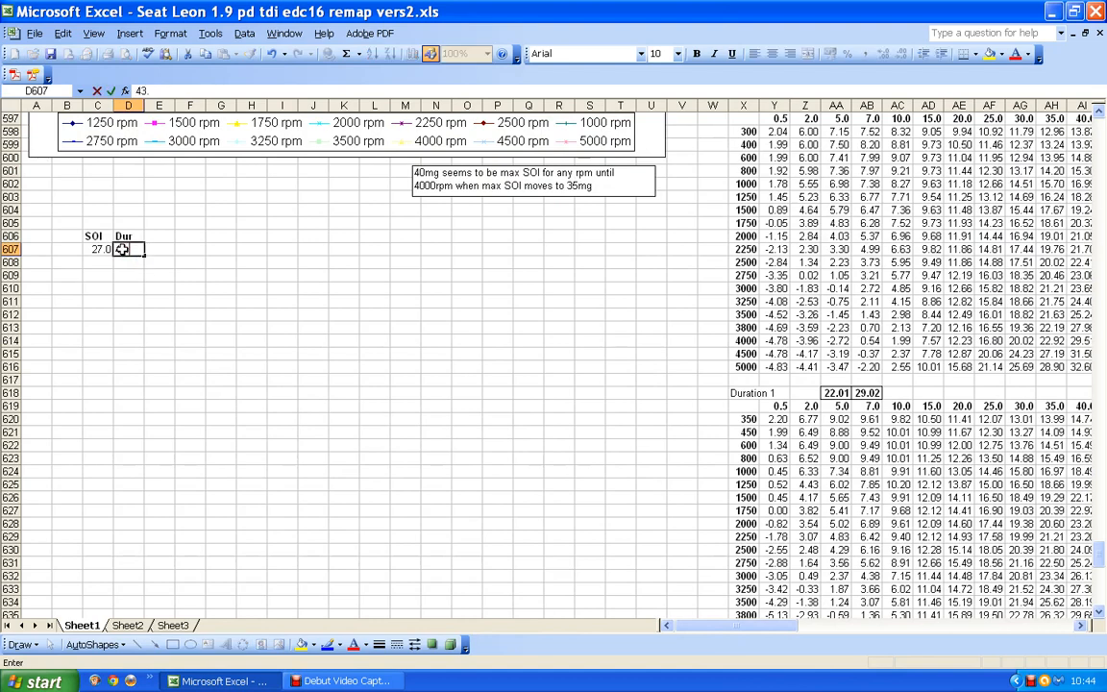
pyautogui.write('.85')
pyautogui.click(161, 234)
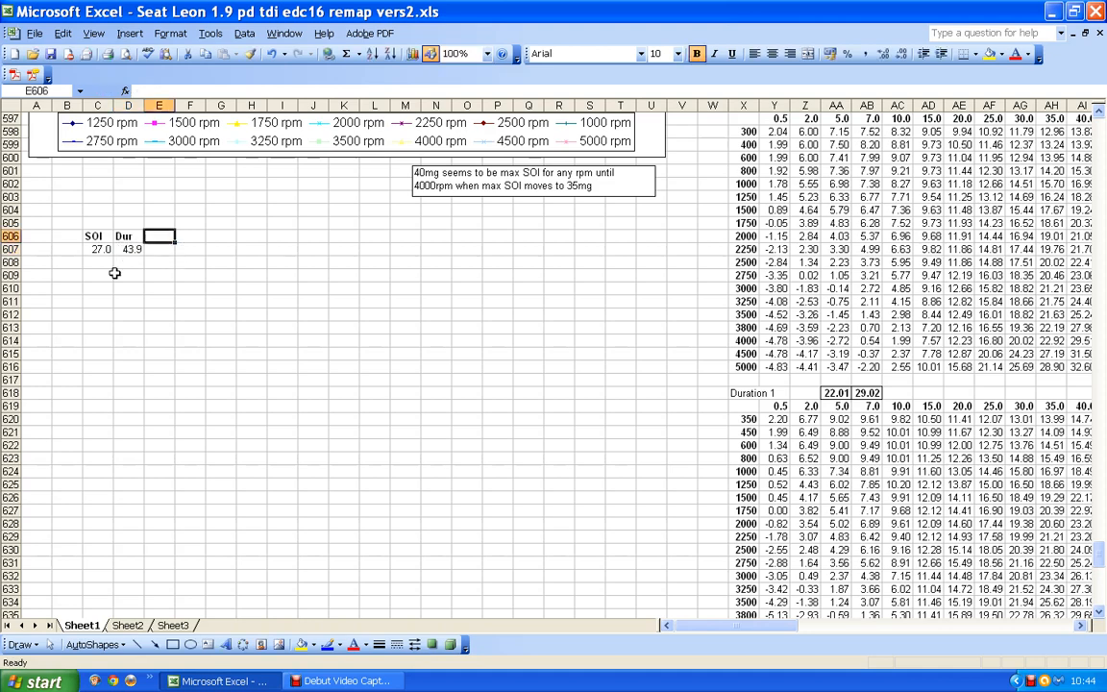
# Increase the number format of cells C607:E607 to two decimal places.
pyautogui.click(129, 248)
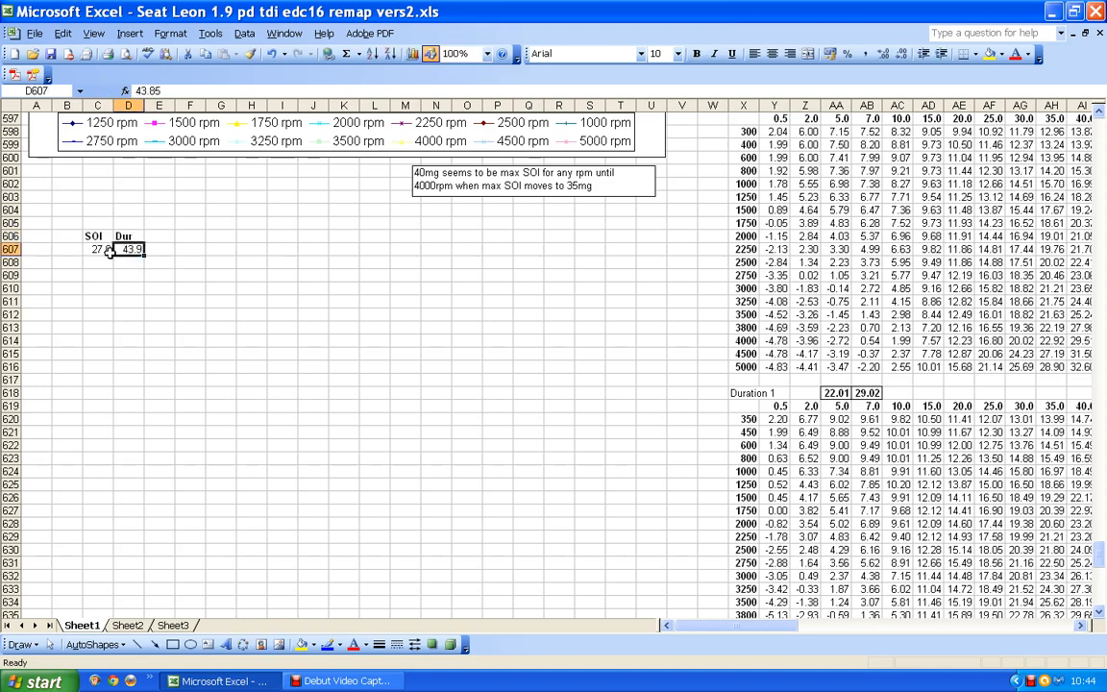
pyautogui.moveTo(108, 249); pyautogui.dragTo(147, 248)
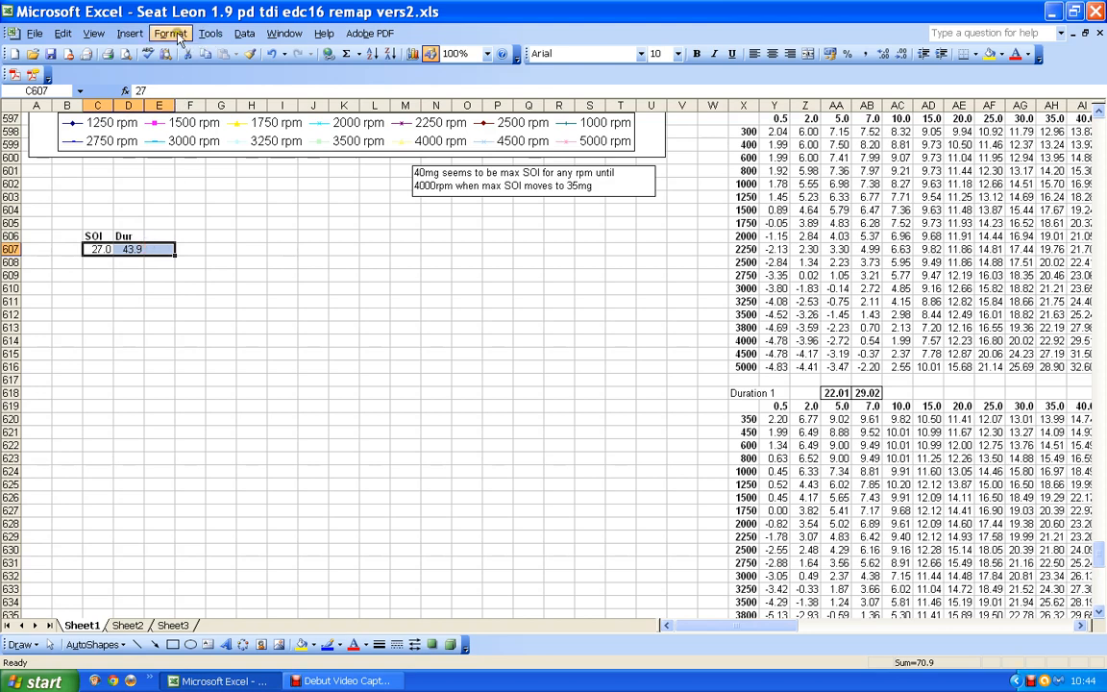
pyautogui.click(171, 34)
pyautogui.click(183, 51)
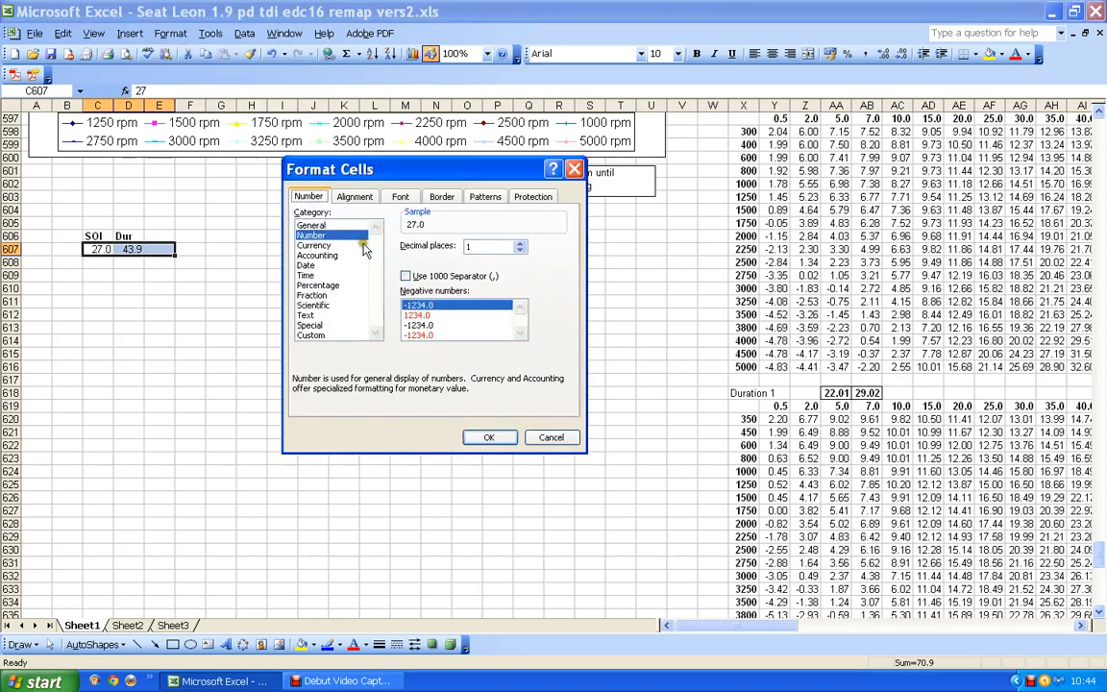
pyautogui.click(519, 242)
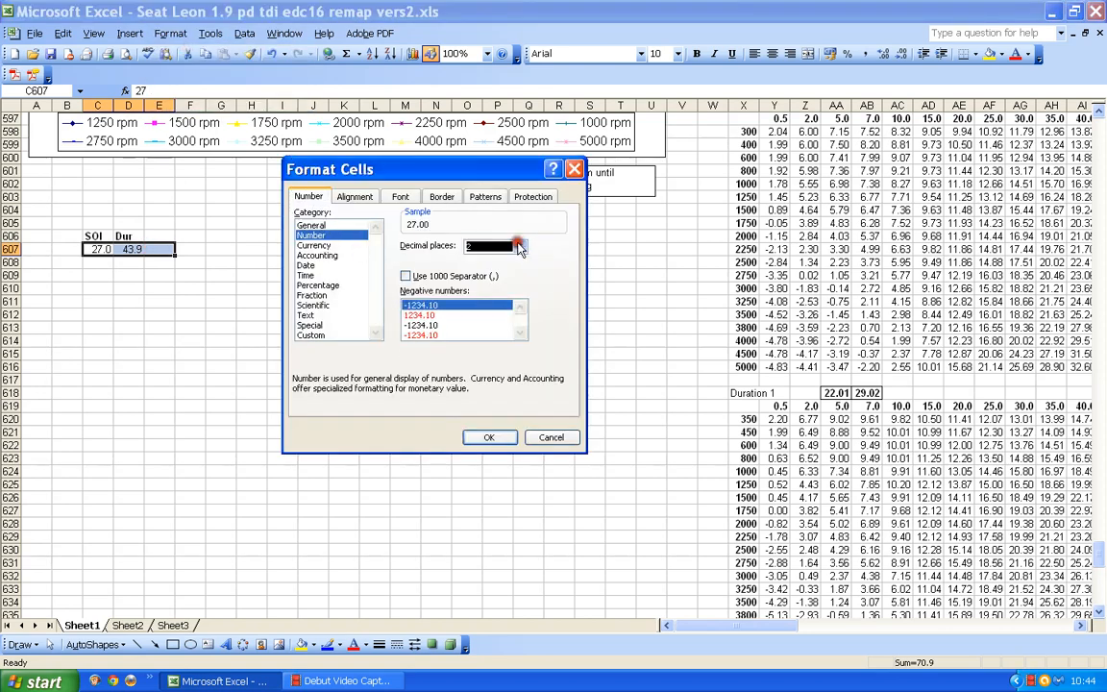
pyautogui.click(488, 438)
pyautogui.click(135, 253)
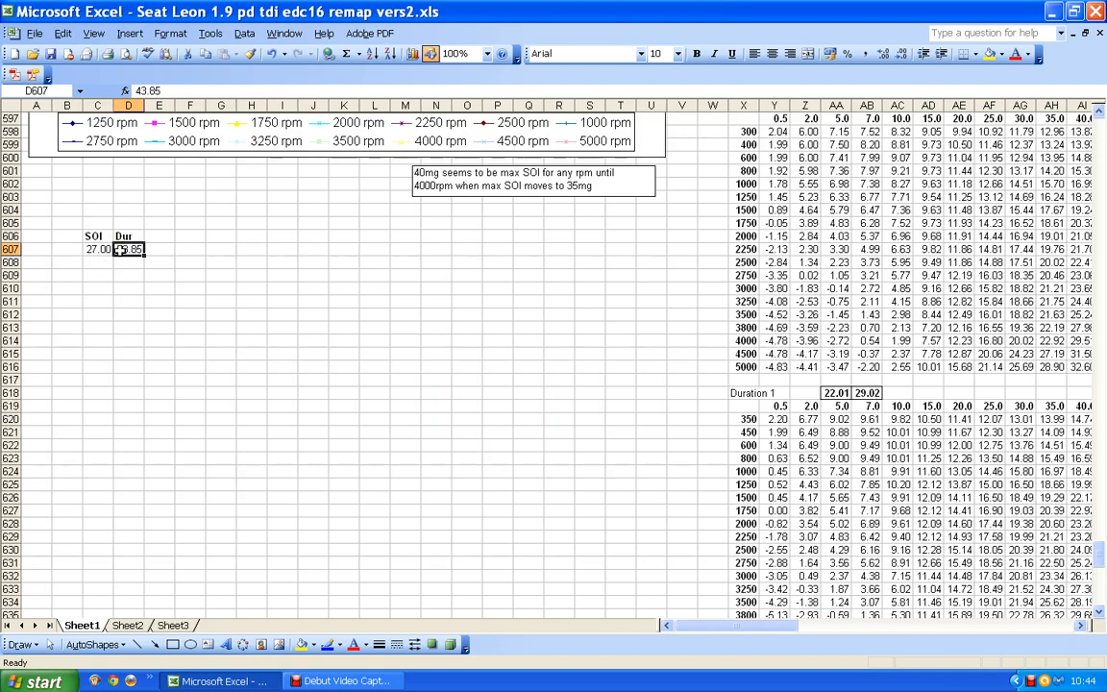
# Add the heading EoI in cell E606 beside the Dur heading.
pyautogui.click(156, 235)
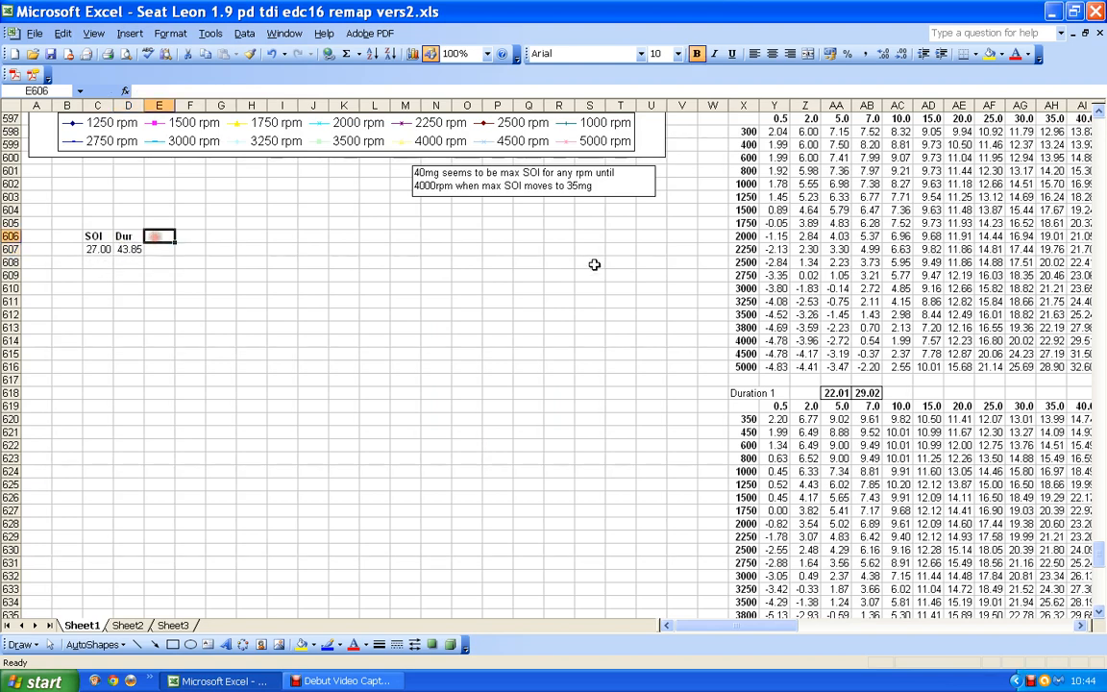
pyautogui.write('E')
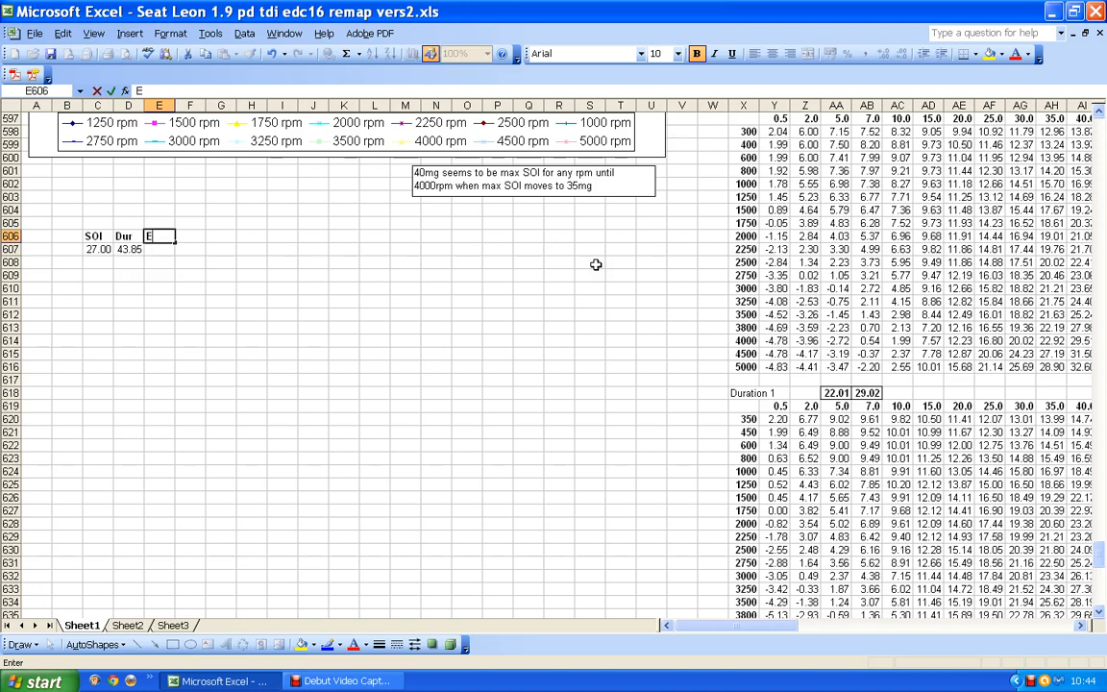
pyautogui.write('oI')
# Calculate the EoI in E607 with the formula =C607-D607 and widen column E to fit the value.
pyautogui.click(162, 250)
pyautogui.write('=')
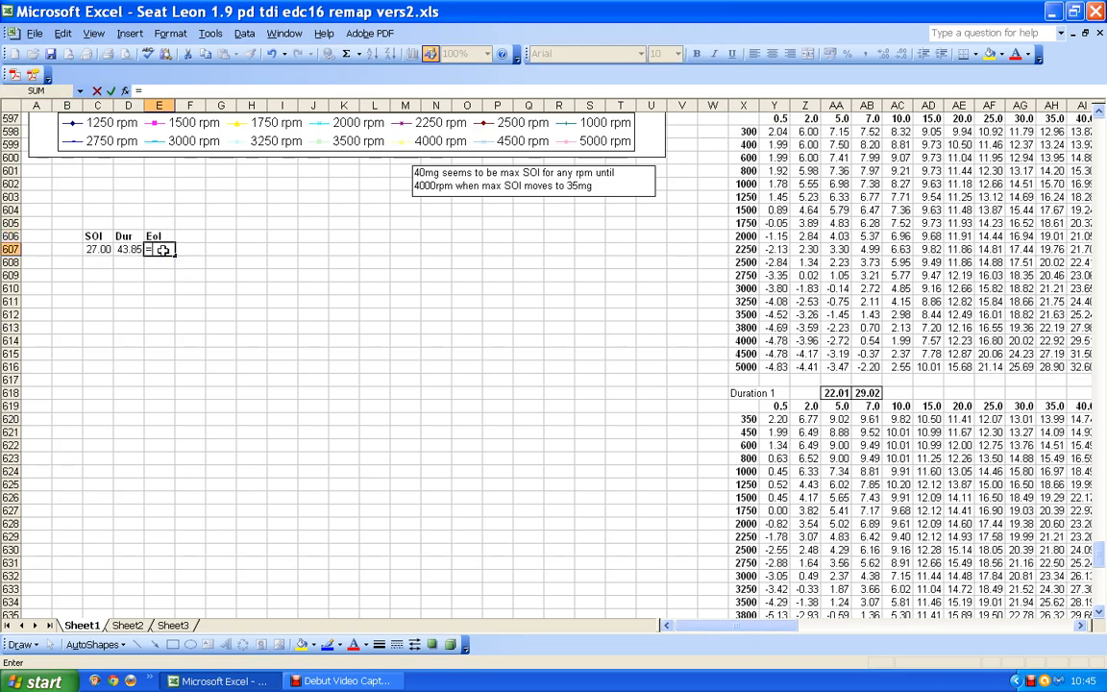
pyautogui.click(94, 249)
pyautogui.write('-')
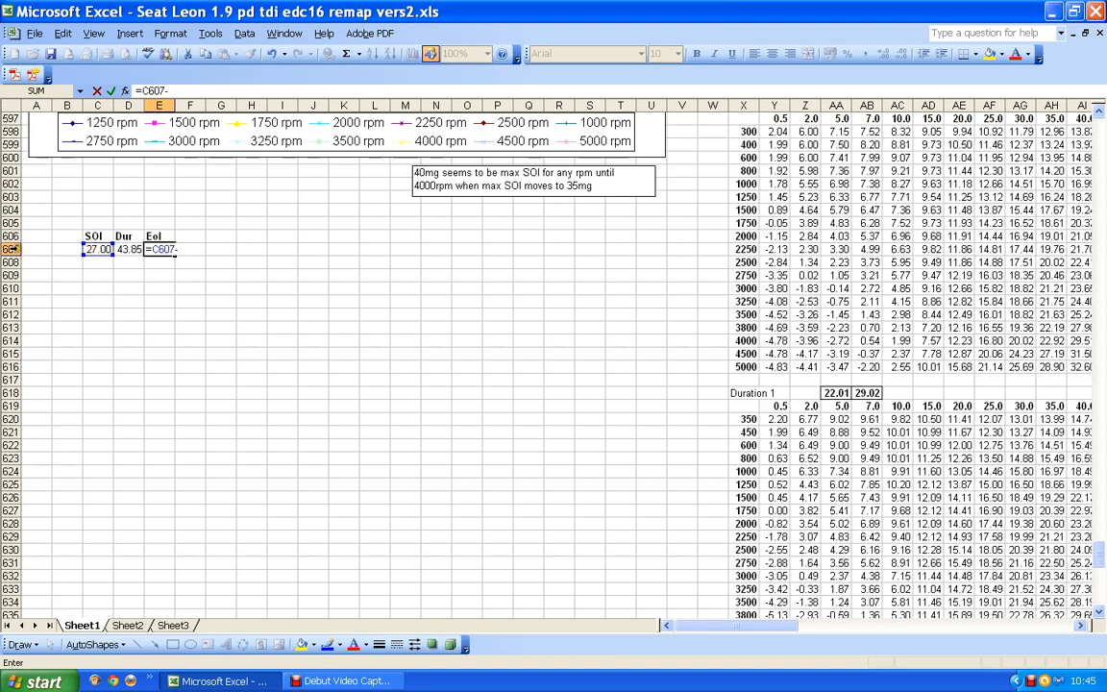
pyautogui.click(129, 251)
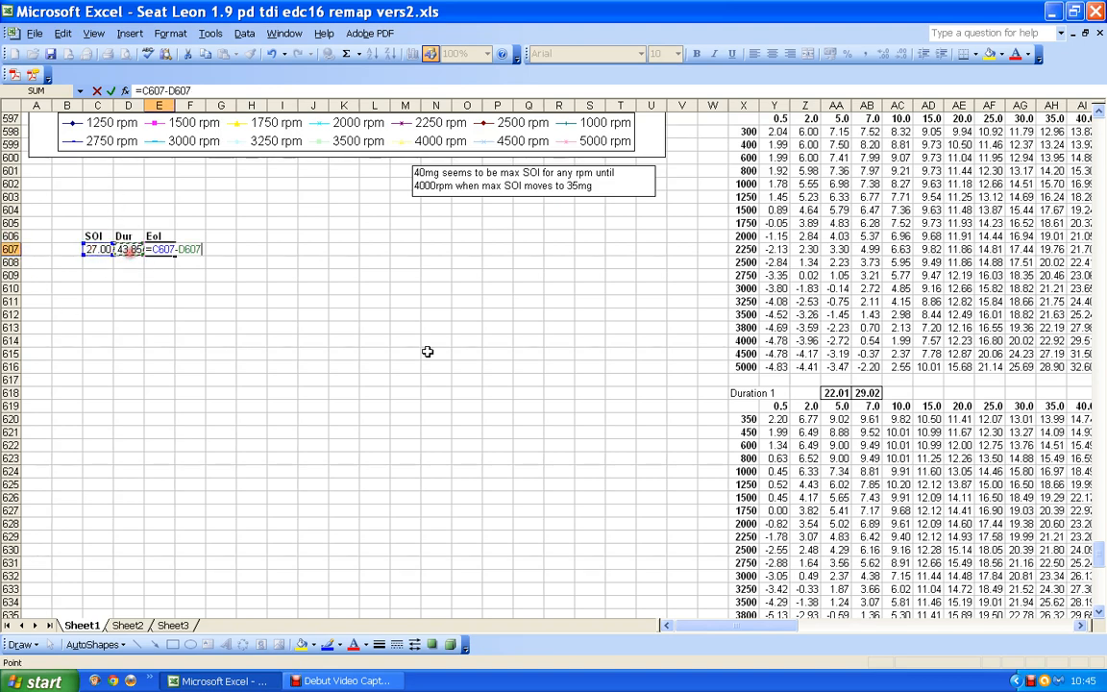
pyautogui.press('Return')
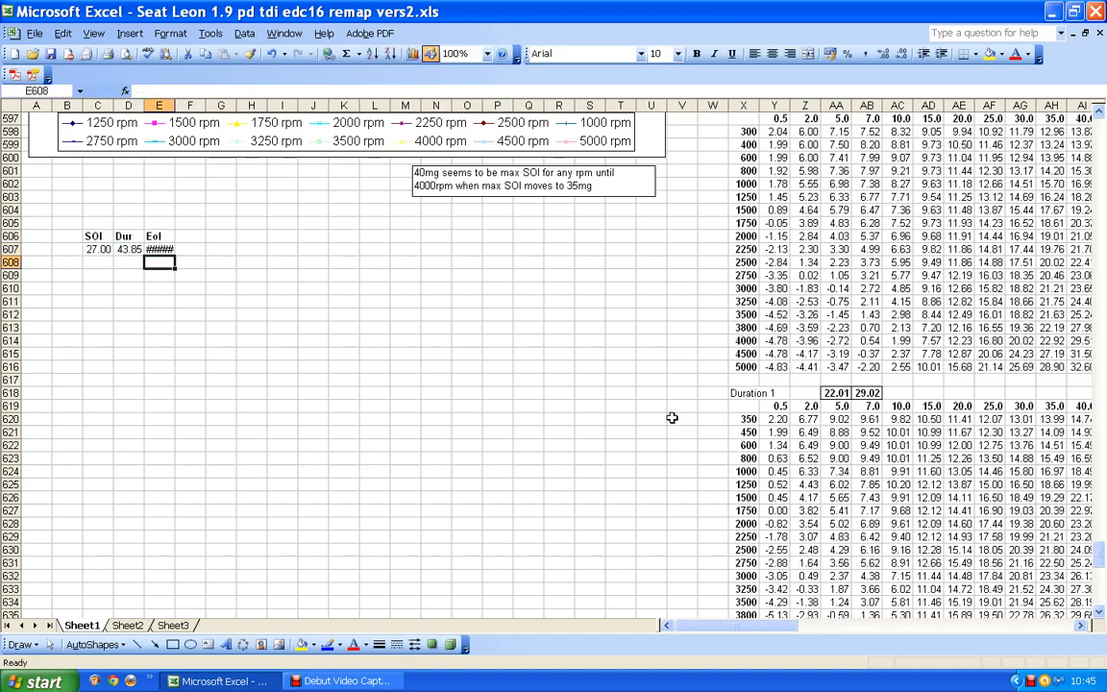
pyautogui.click(159, 249)
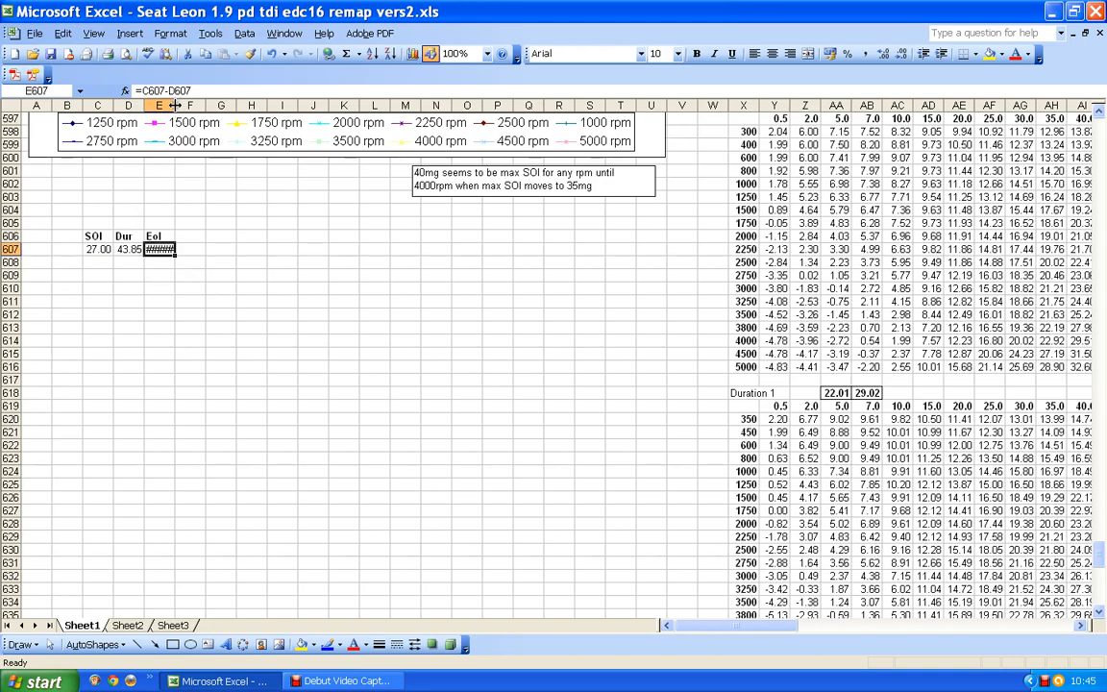
pyautogui.moveTo(175, 105); pyautogui.dragTo(185, 104)
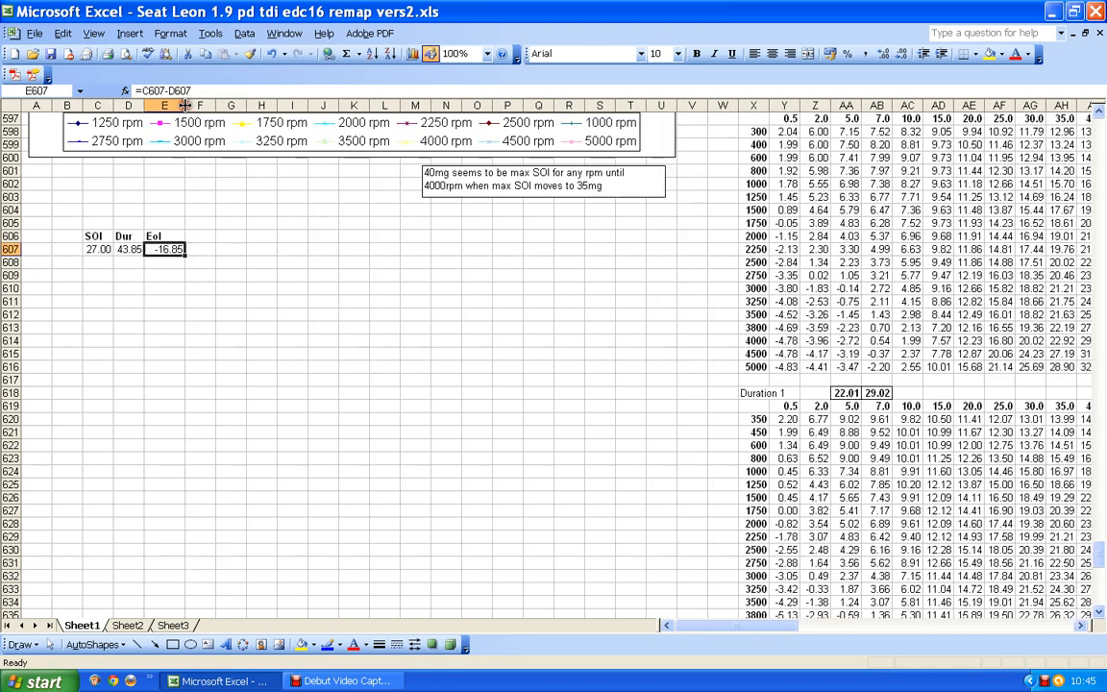
# Fill the EoI formula from E607 down through E609.
pyautogui.click(164, 268)
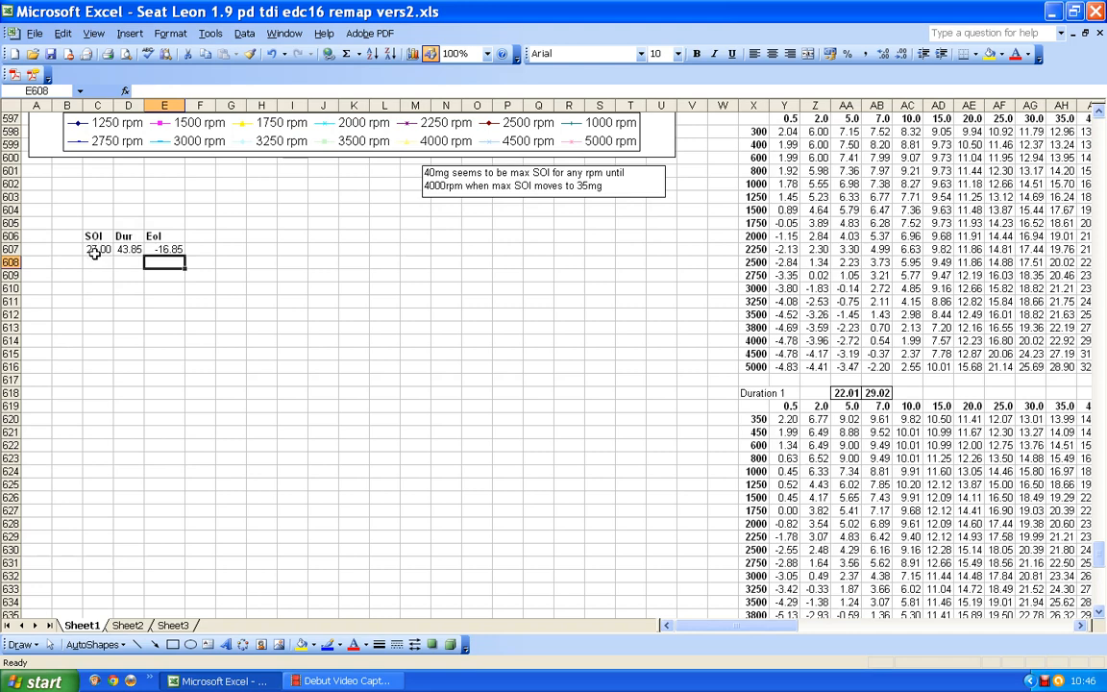
pyautogui.click(163, 249)
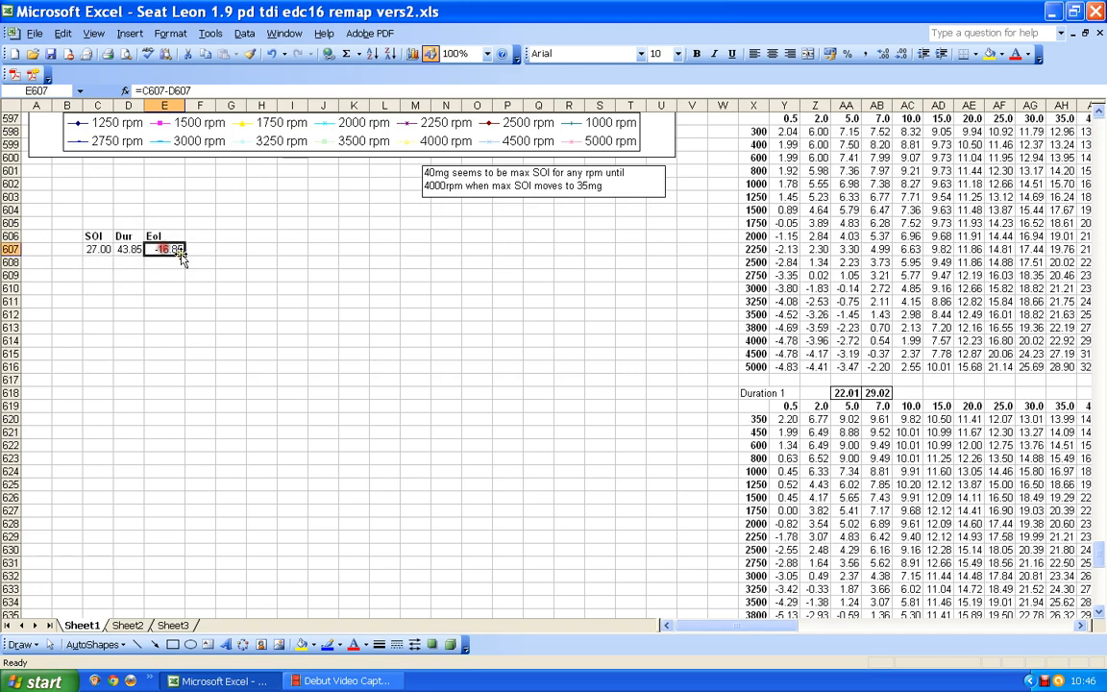
pyautogui.moveTo(185, 251)
pyautogui.mouseDown()
pyautogui.moveTo(185, 287)
pyautogui.moveTo(185, 275)
pyautogui.mouseUp()
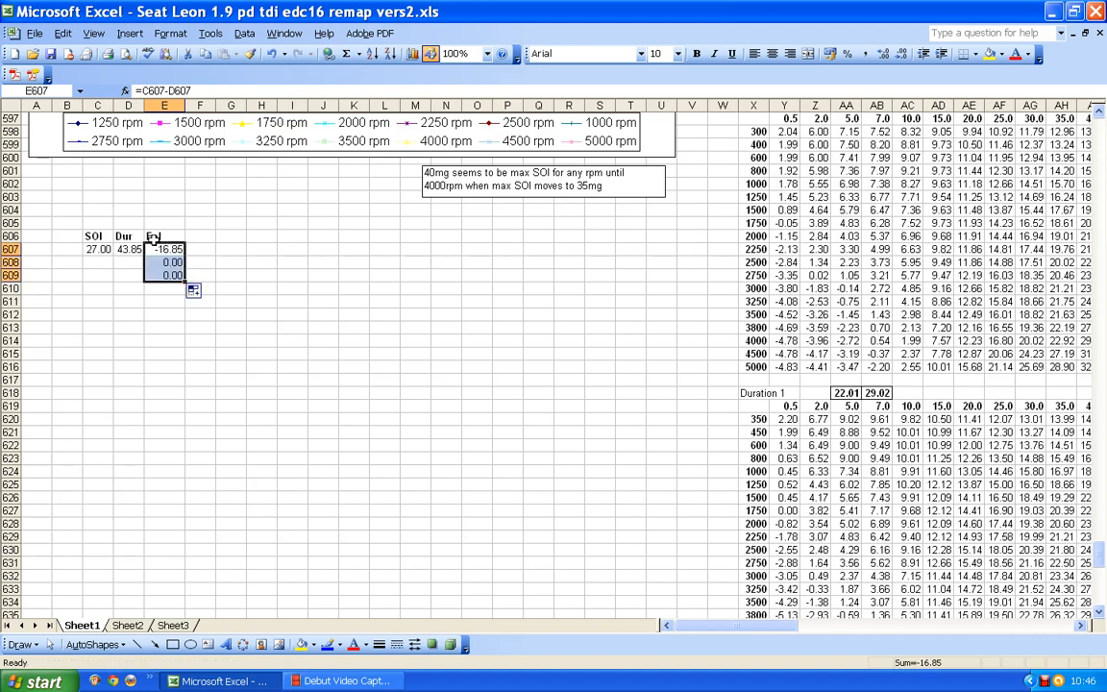
# Enter a duration of 47 in D608 and an SOI of 27 in C608.
pyautogui.click(128, 261)
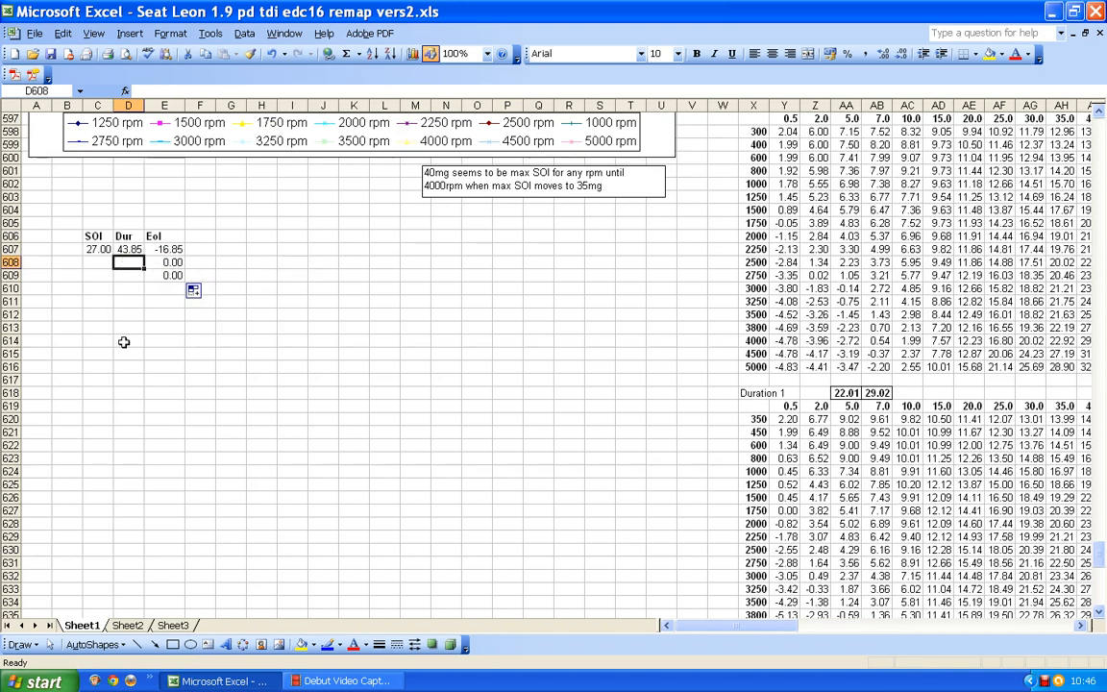
pyautogui.write('47')
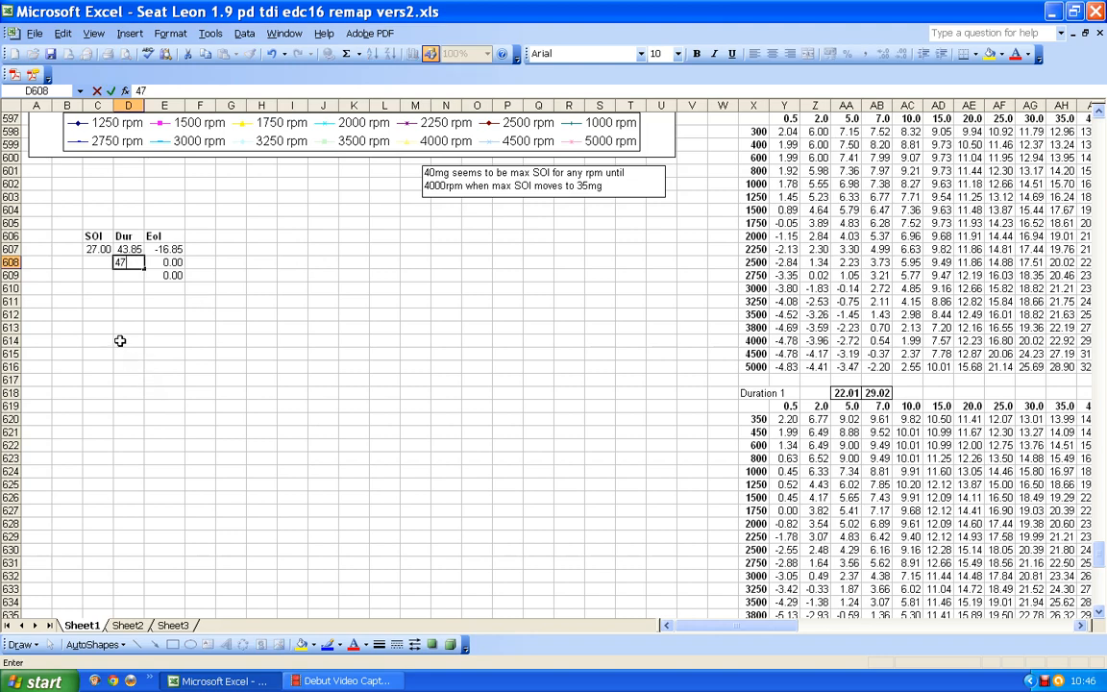
pyautogui.click(96, 262)
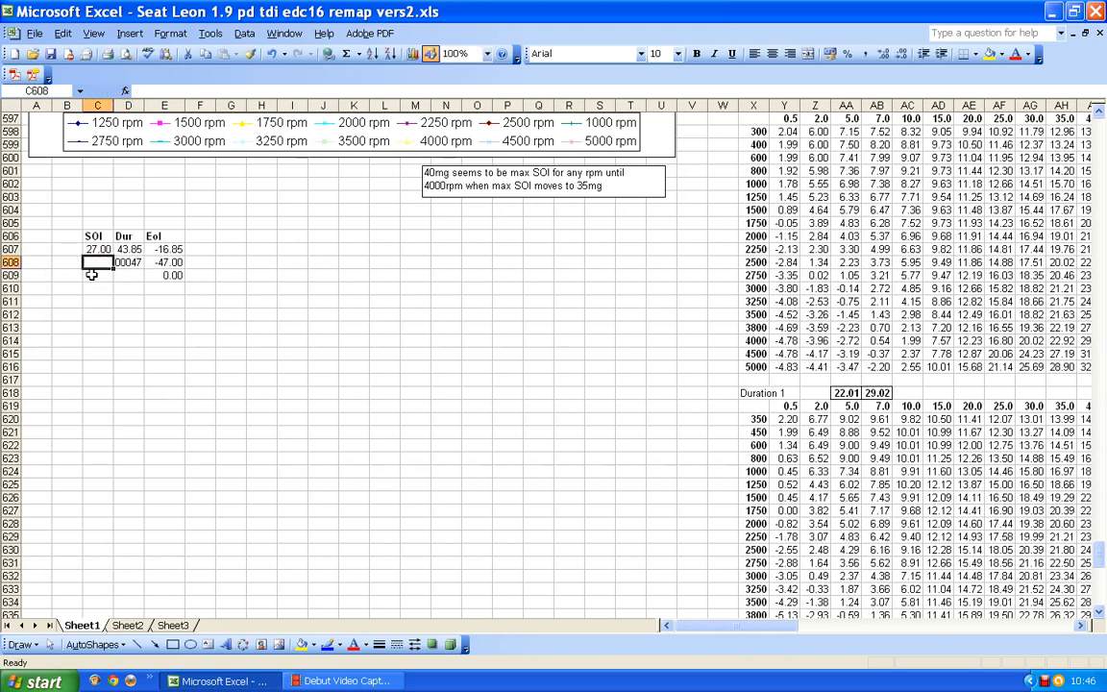
pyautogui.write('2')
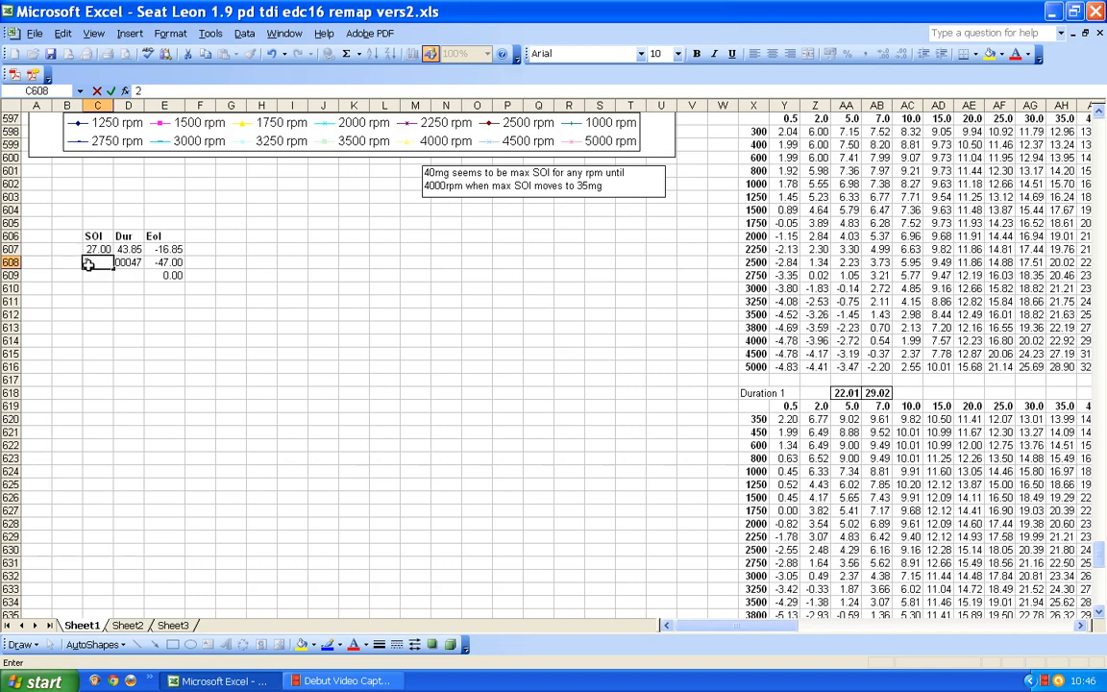
pyautogui.write('7')
pyautogui.press('Return')
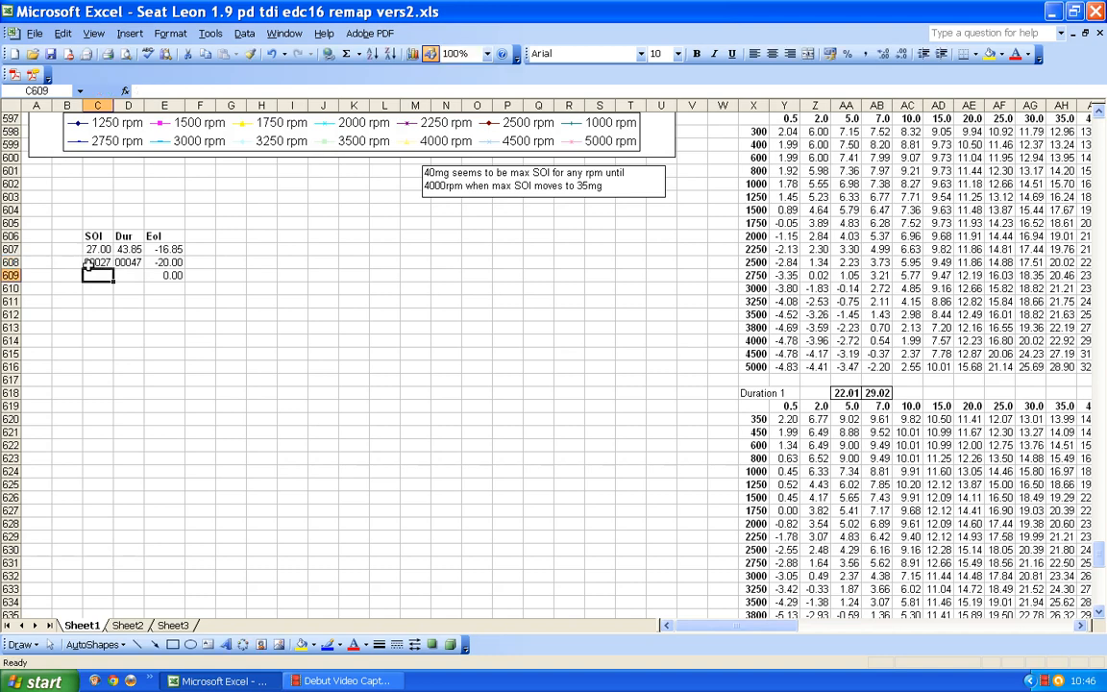
# Format cells C608:E610 as Number with two decimal places.
pyautogui.moveTo(92, 263); pyautogui.dragTo(169, 290)
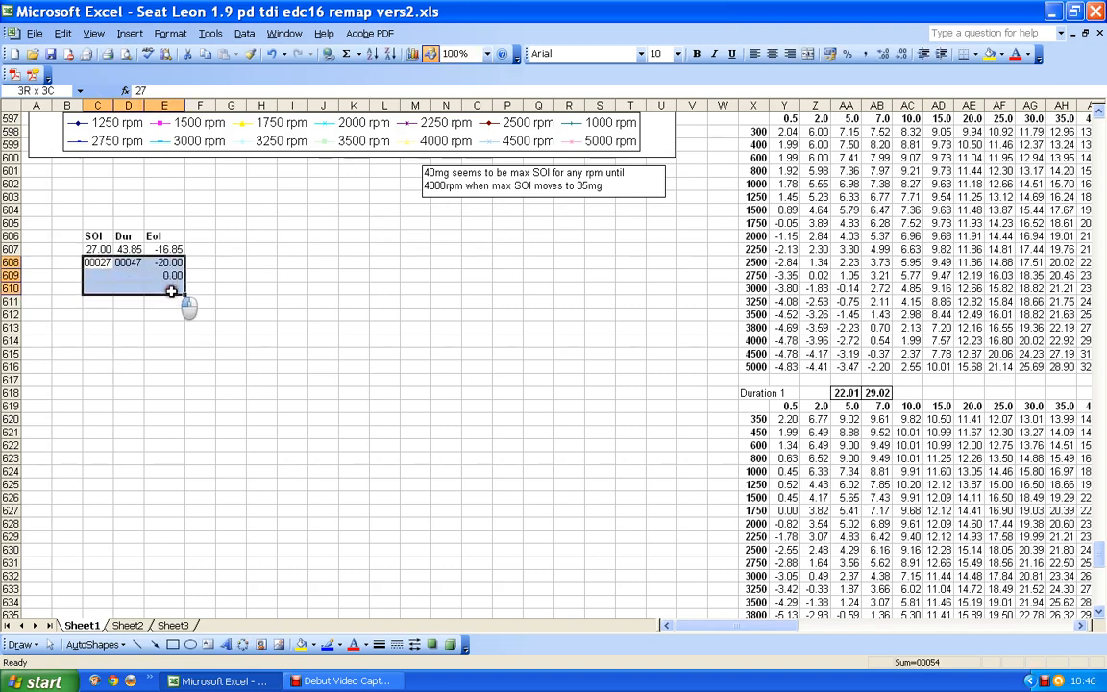
pyautogui.click(170, 34)
pyautogui.click(171, 50)
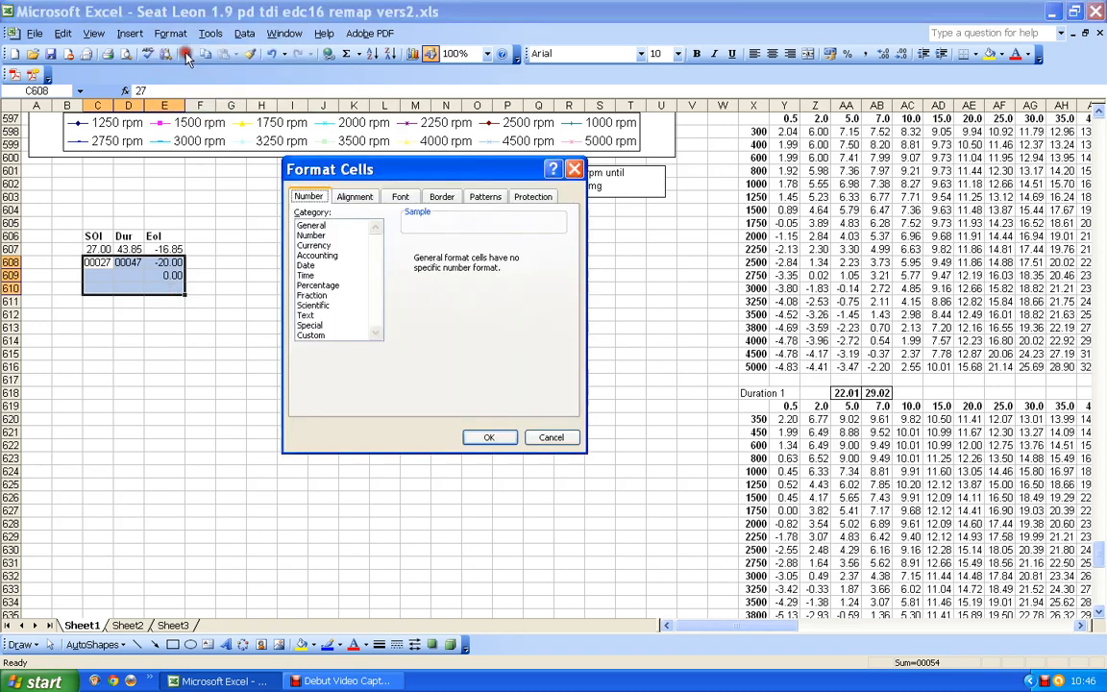
pyautogui.click(310, 235)
pyautogui.click(492, 438)
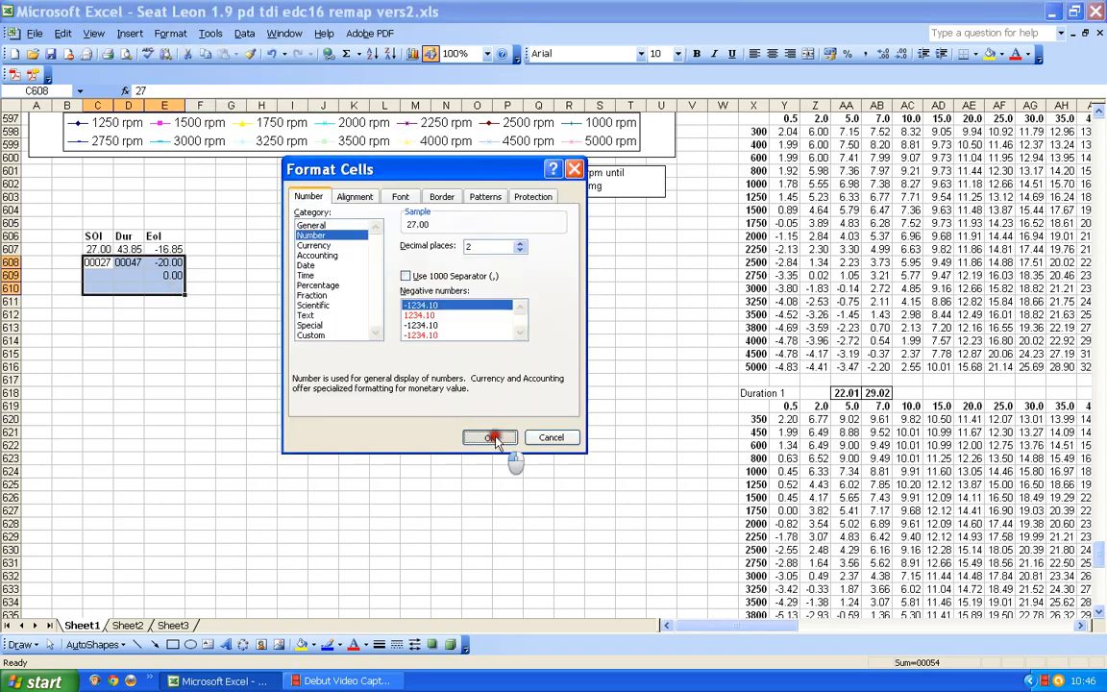
pyautogui.click(155, 354)
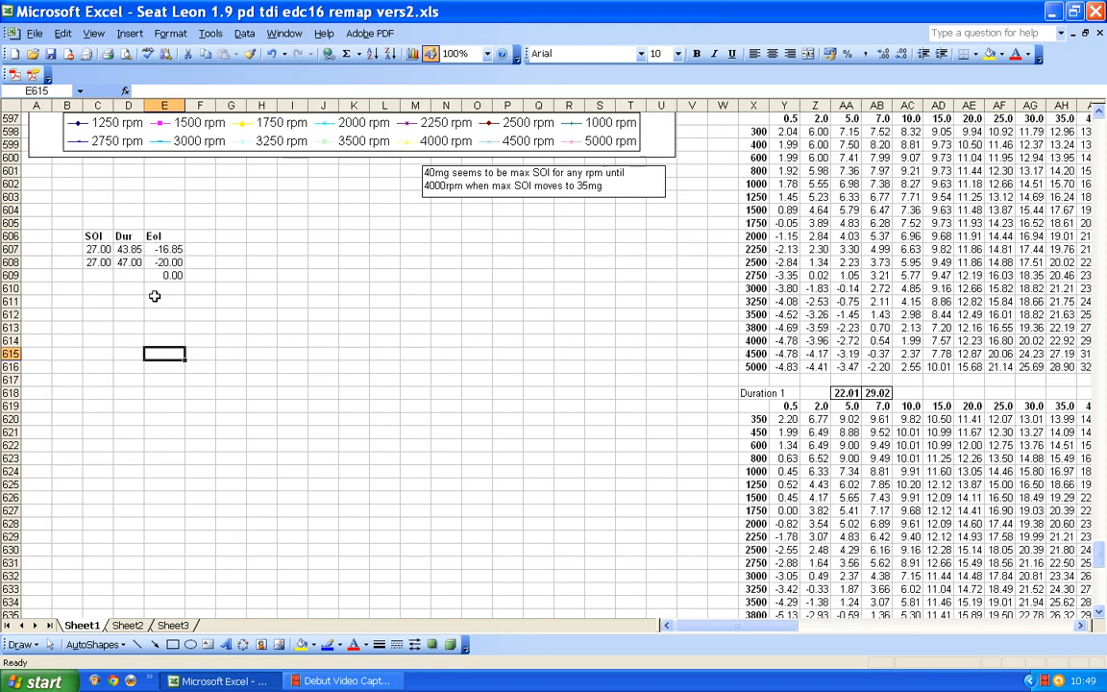
# Enter a duration of 47.00 in D609 and an SOI of 30 in C609.
pyautogui.click(128, 275)
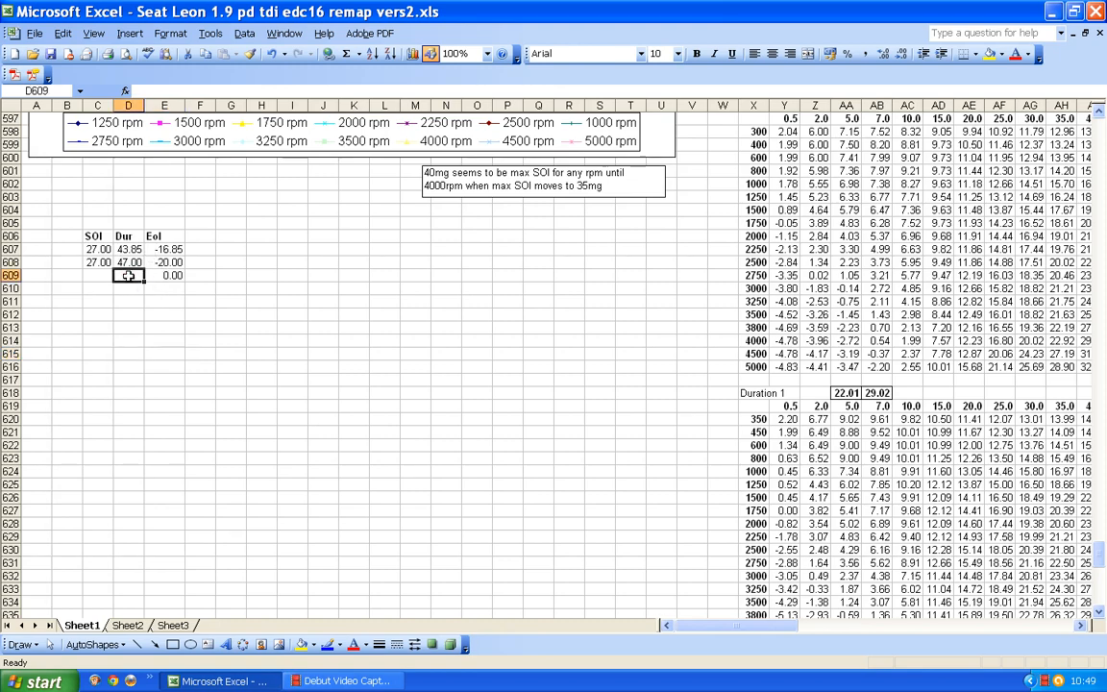
pyautogui.write('47')
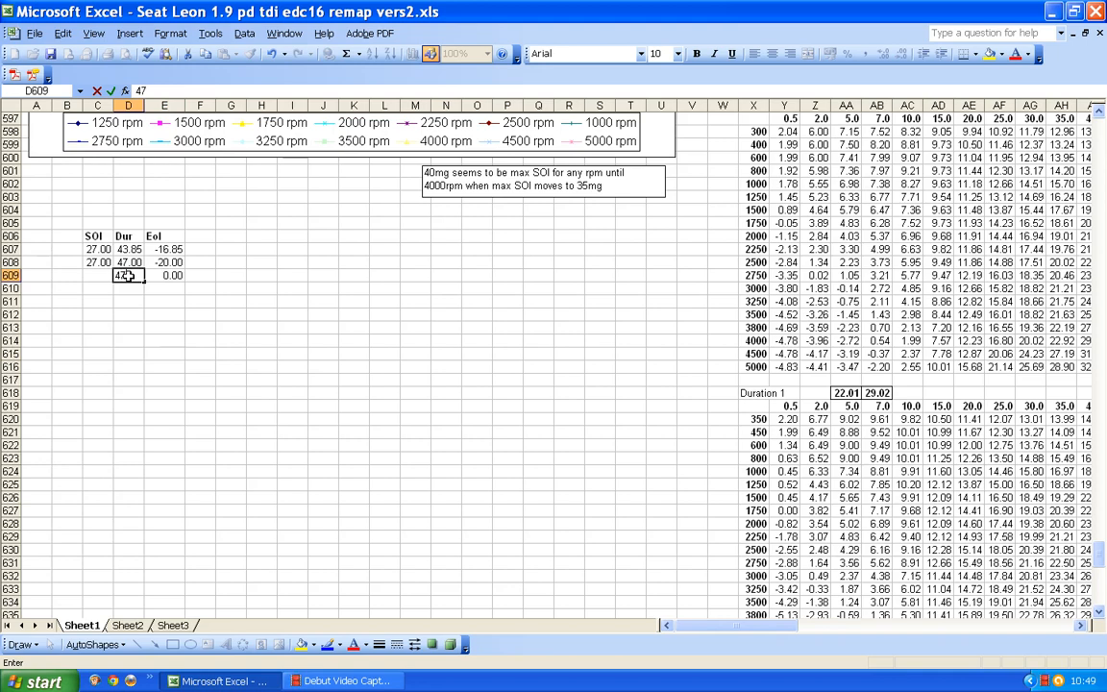
pyautogui.write('.00')
pyautogui.click(97, 276)
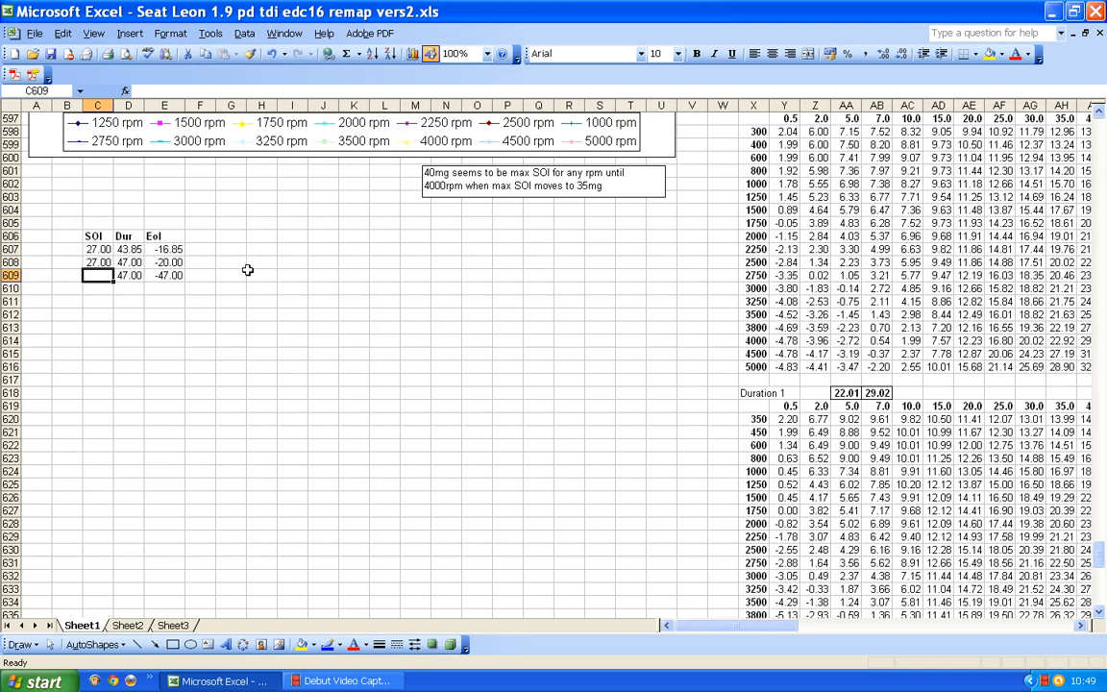
pyautogui.write('3')
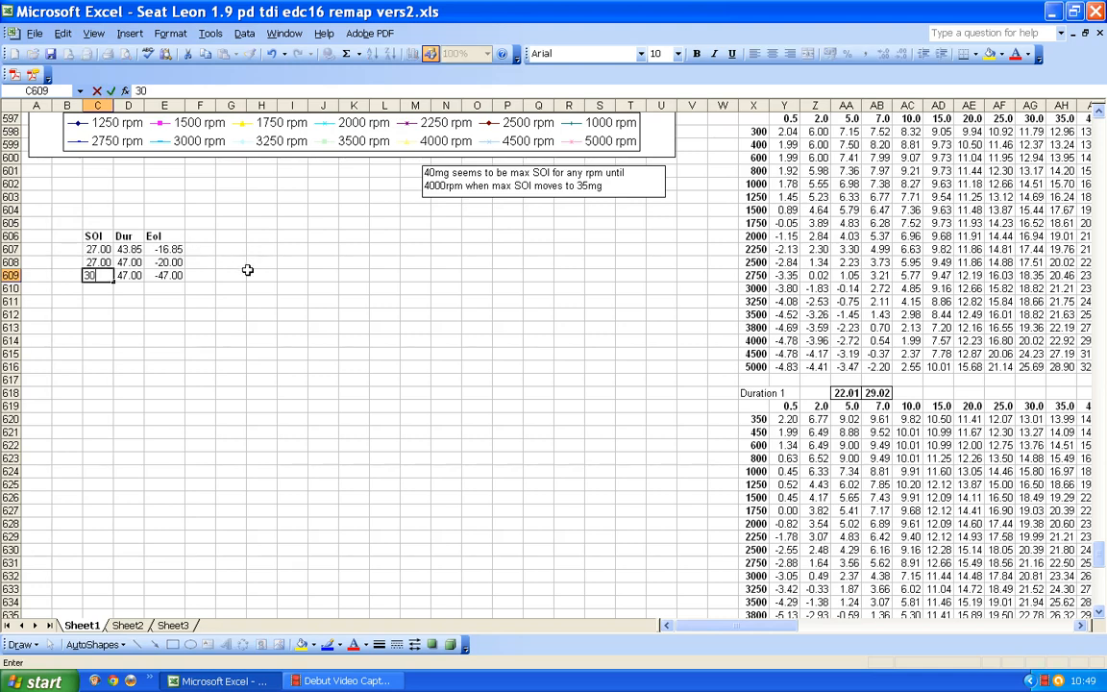
pyautogui.write('0')
pyautogui.click(106, 290)
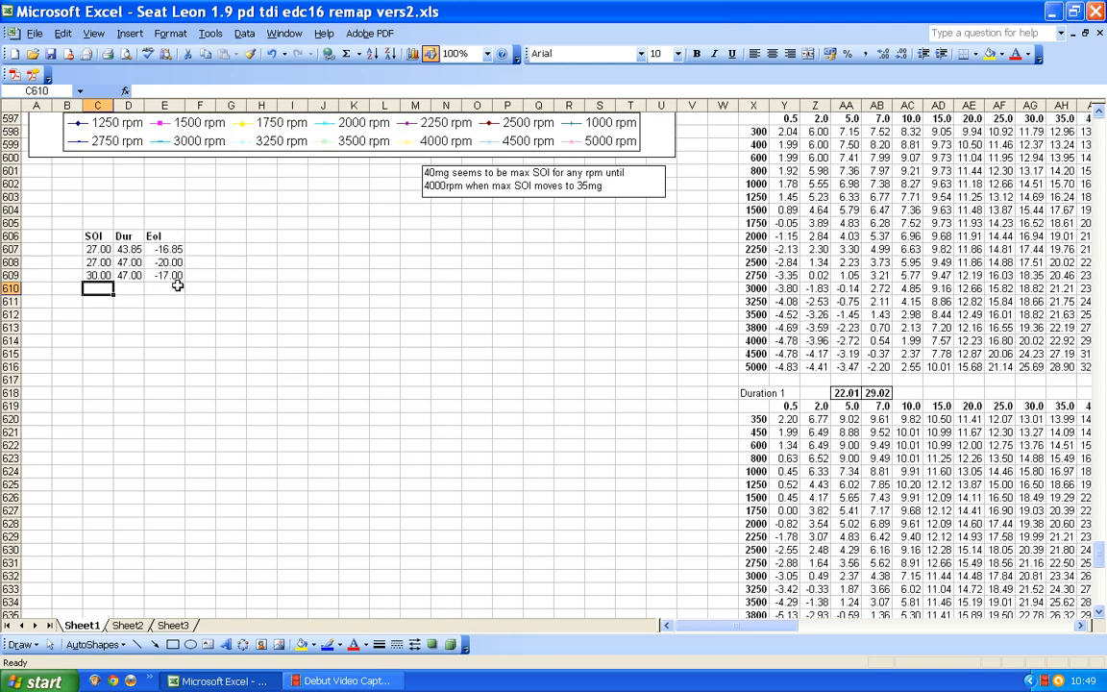
# Compare the SOI 9 map and its chart with the SOI, Dur and EoI table below.
pyautogui.click(94, 275)
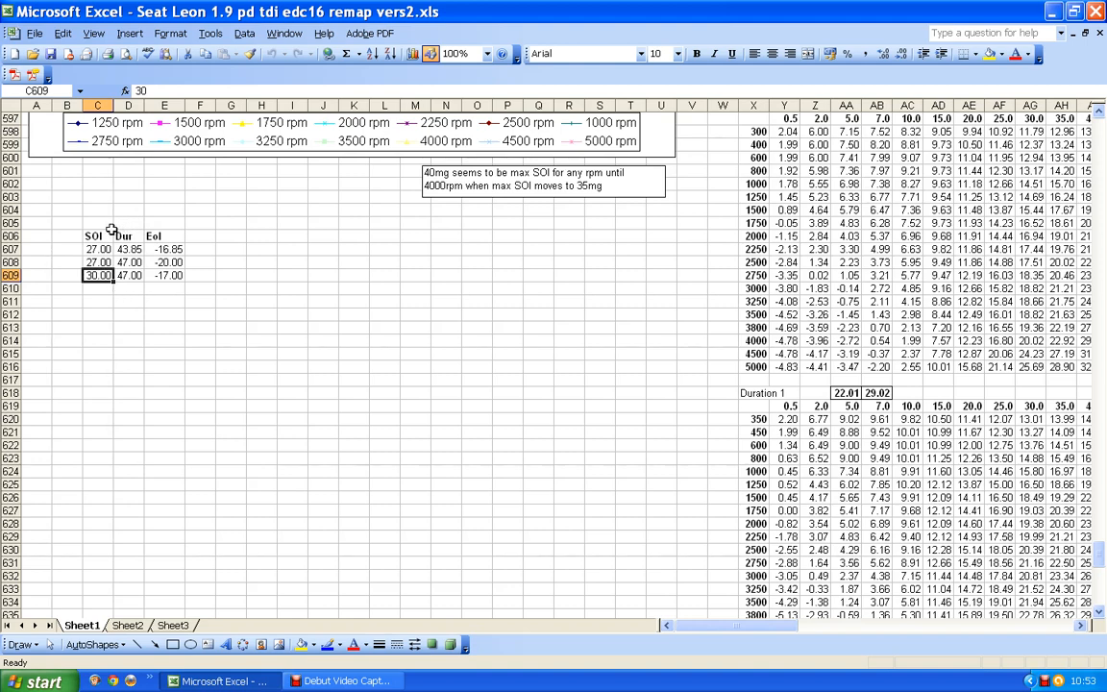
pyautogui.scroll(14, 111, 230)
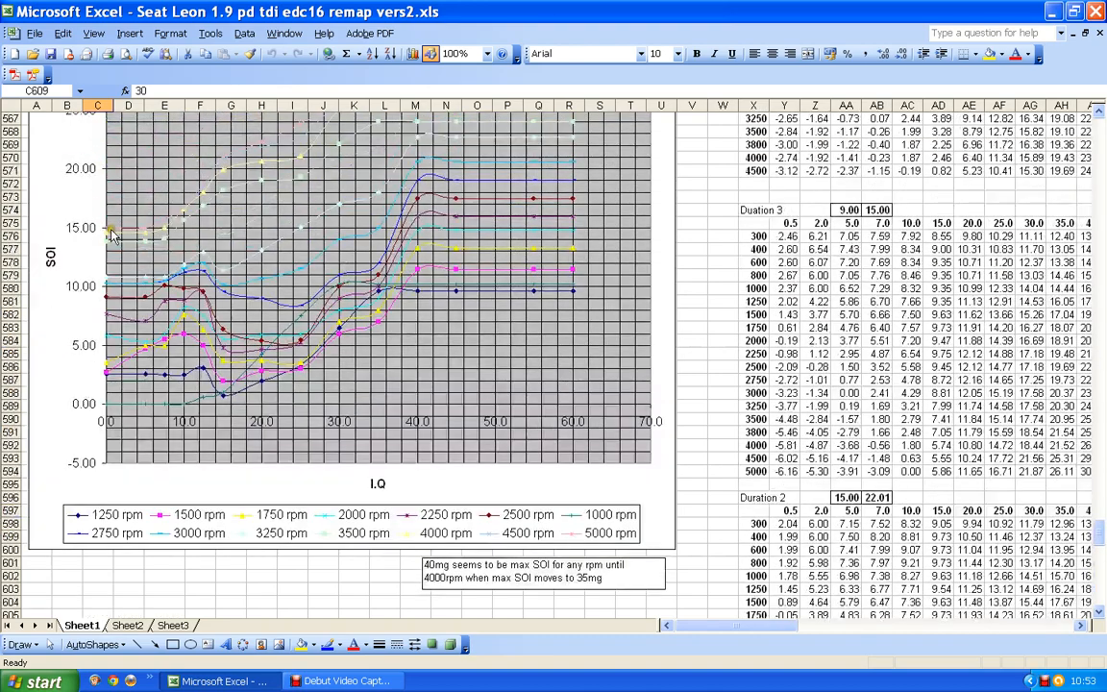
pyautogui.scroll(6, 111, 231)
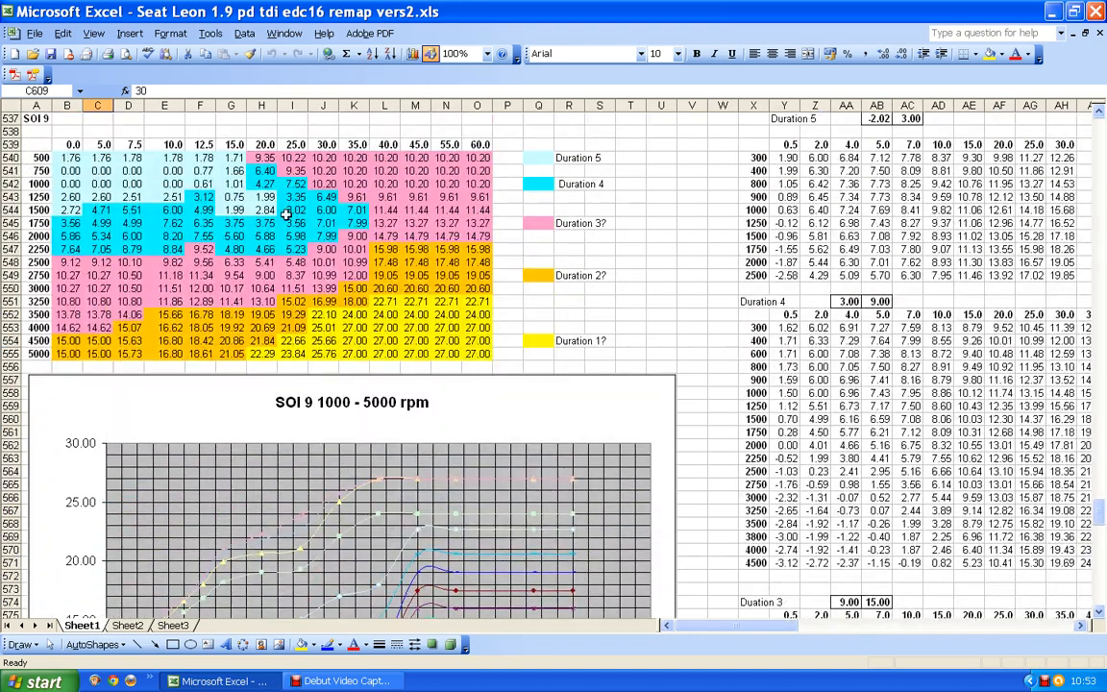
pyautogui.scroll(-17, 315, 293)
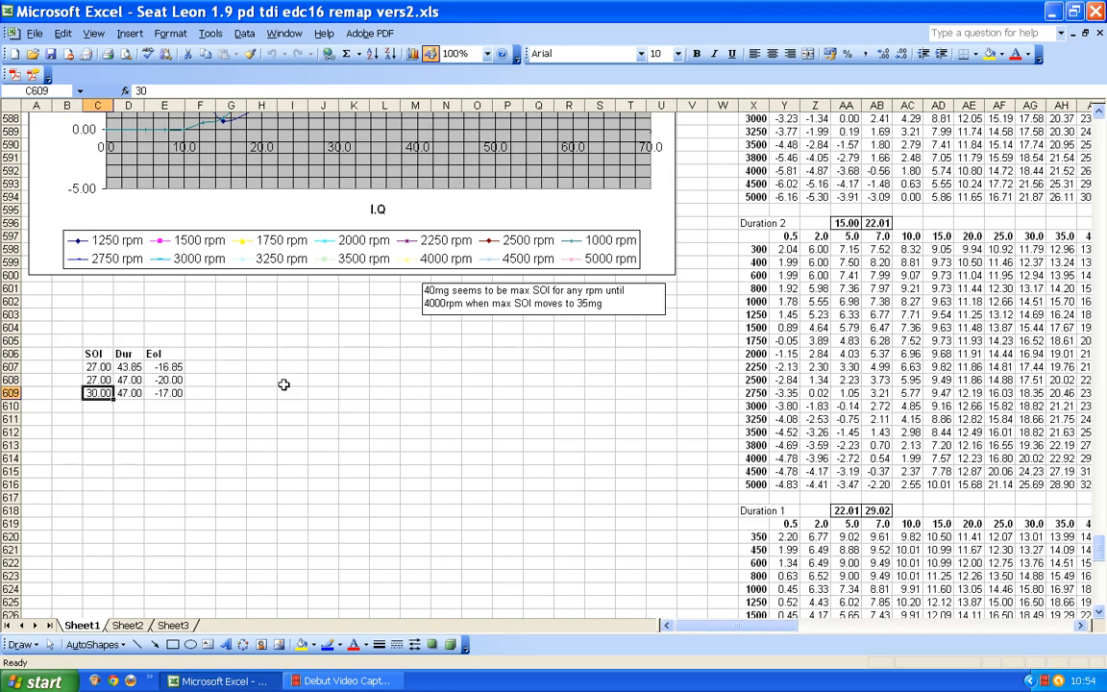
pyautogui.scroll(7, 283, 384)
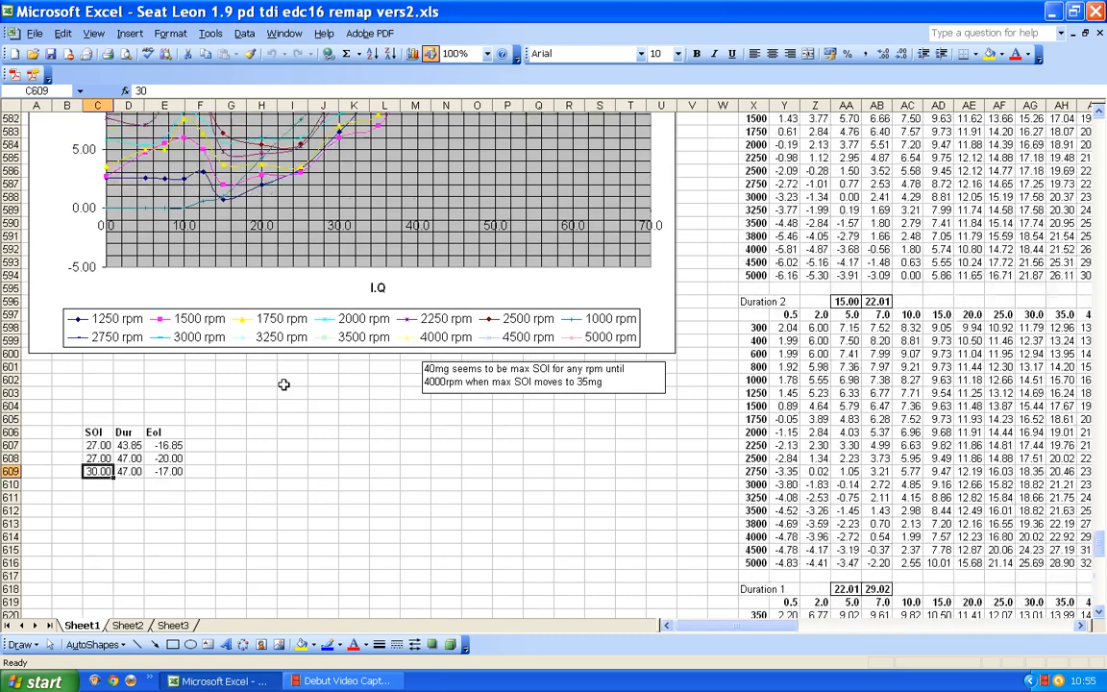
# Set the duration in D608 of the SOI, Dur and EoI table to 45.
pyautogui.scroll(11, 283, 384)
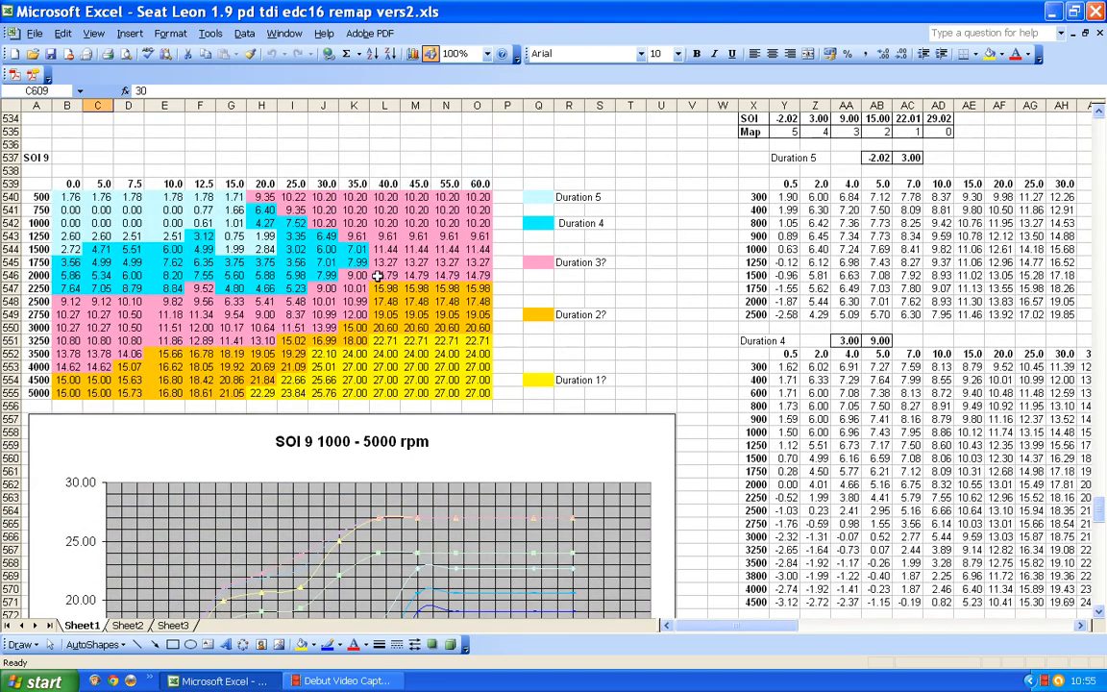
pyautogui.scroll(-1, 378, 274)
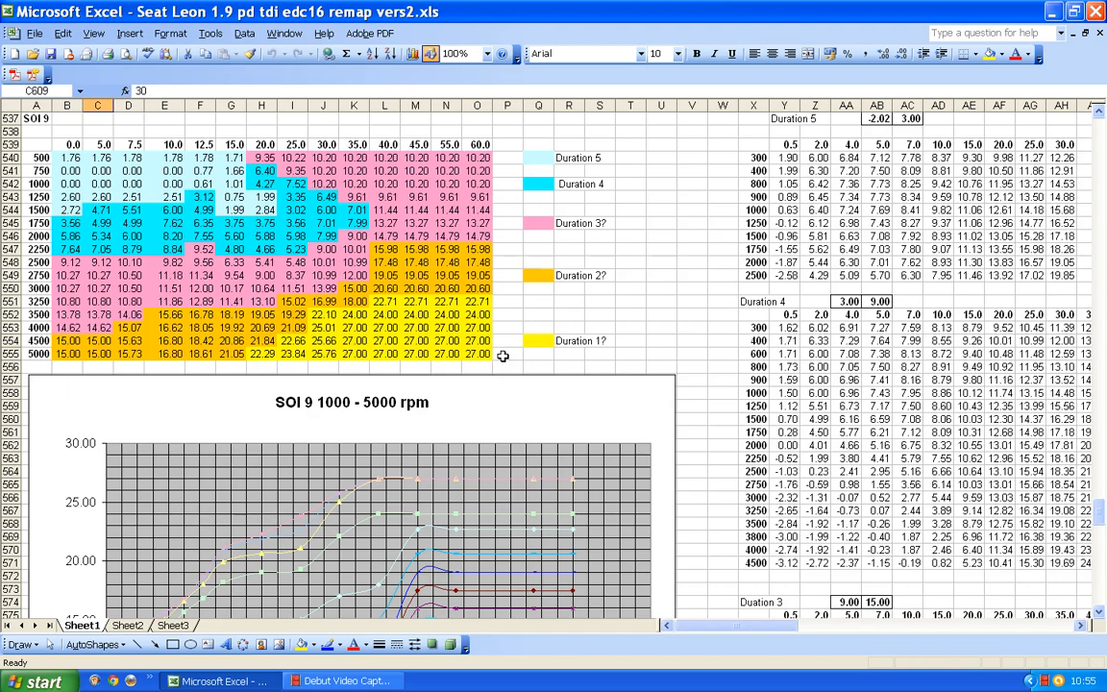
pyautogui.scroll(-13, 501, 355)
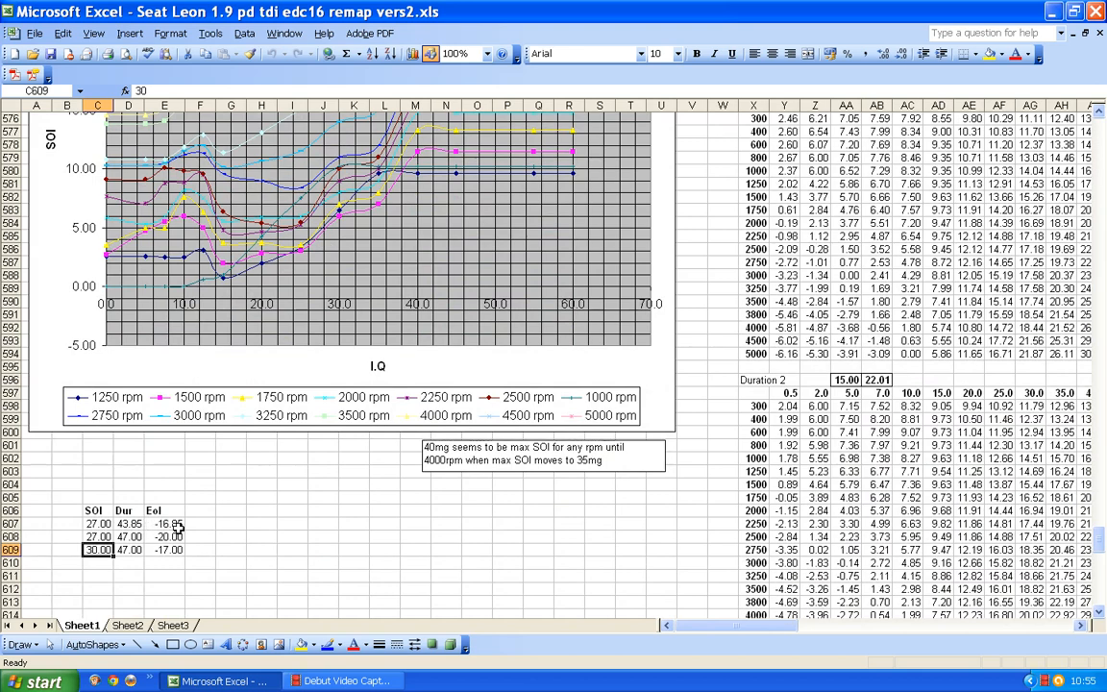
pyautogui.click(122, 538)
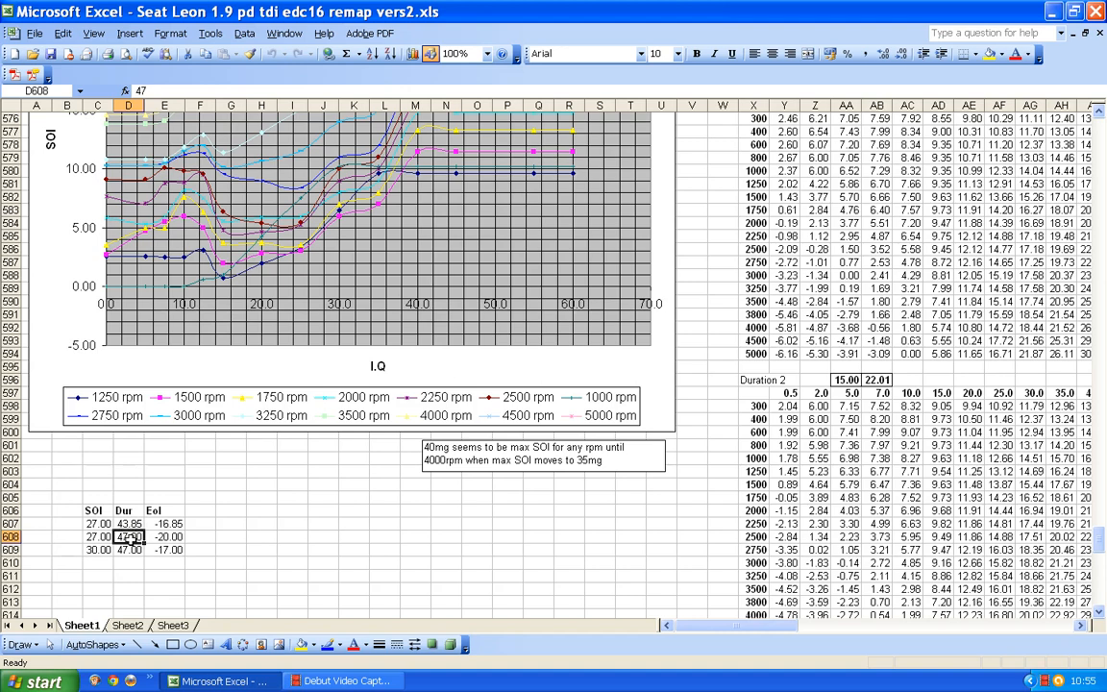
pyautogui.write('45')
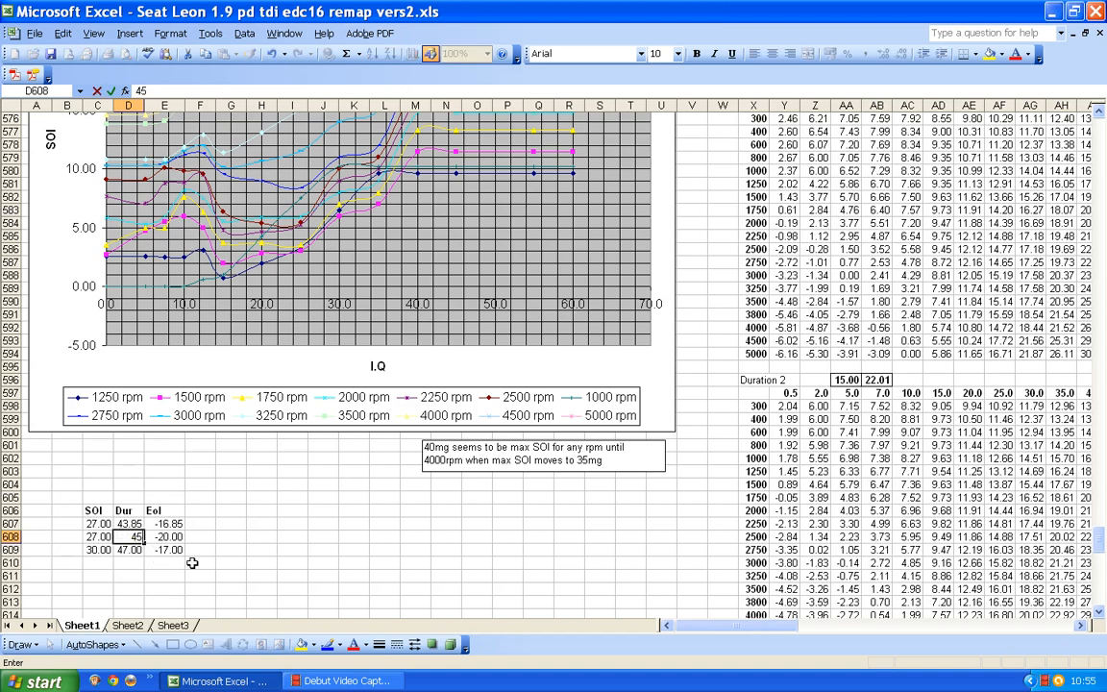
pyautogui.click(197, 536)
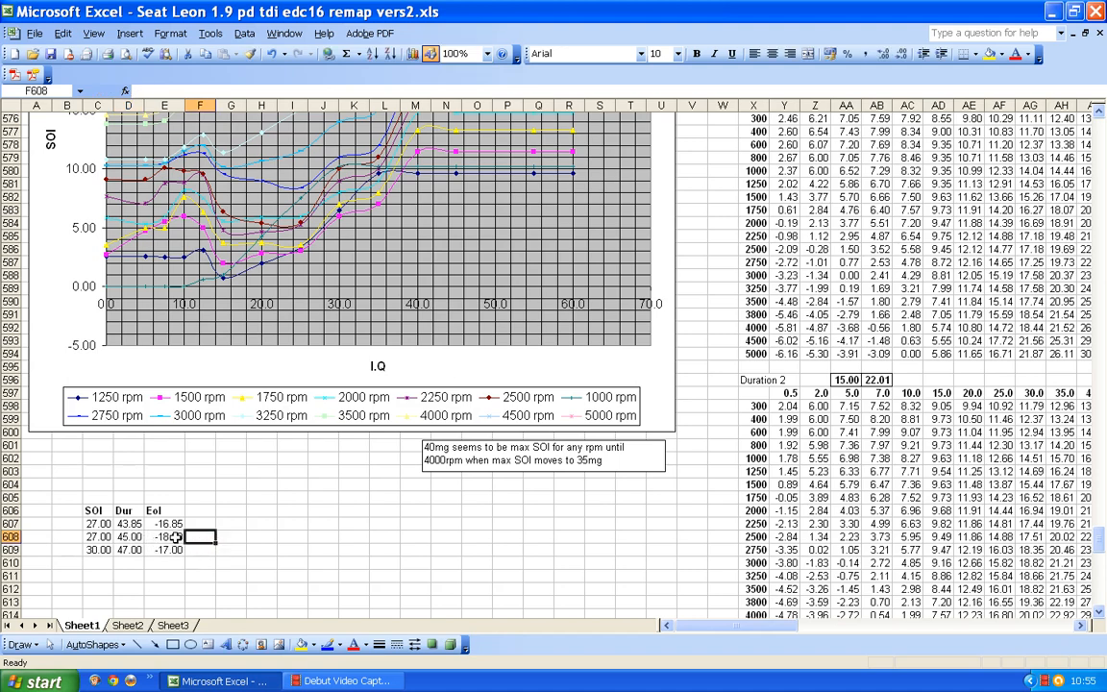
# Set the duration in D609 to 45 and the SOI in C609 to 28.
pyautogui.click(128, 550)
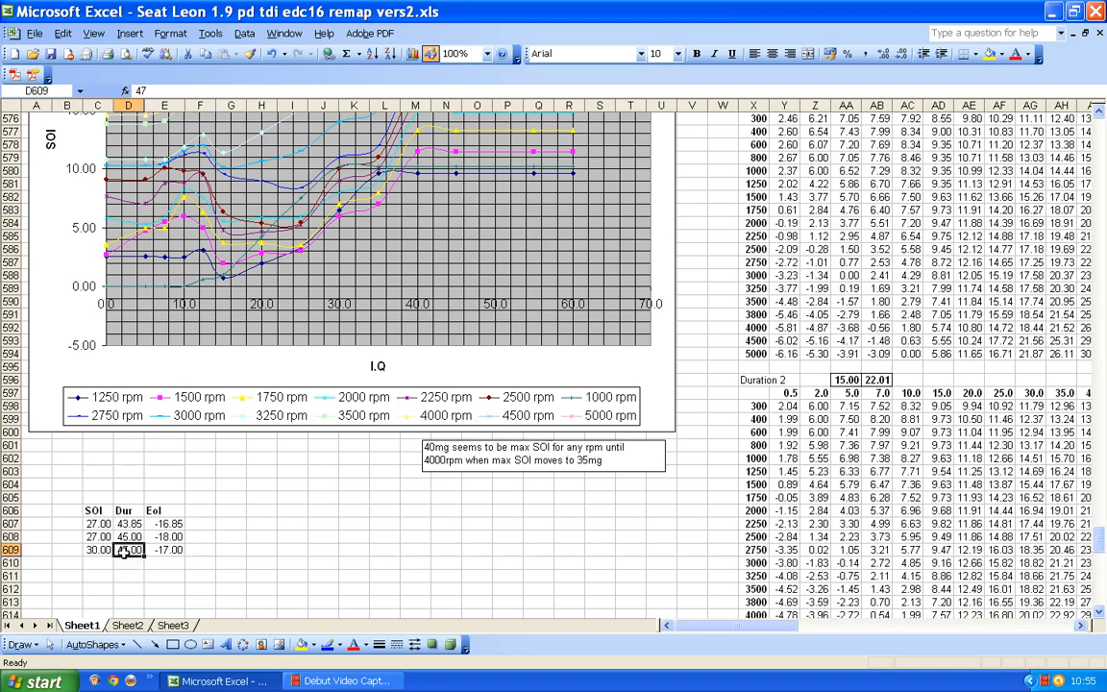
pyautogui.write('4')
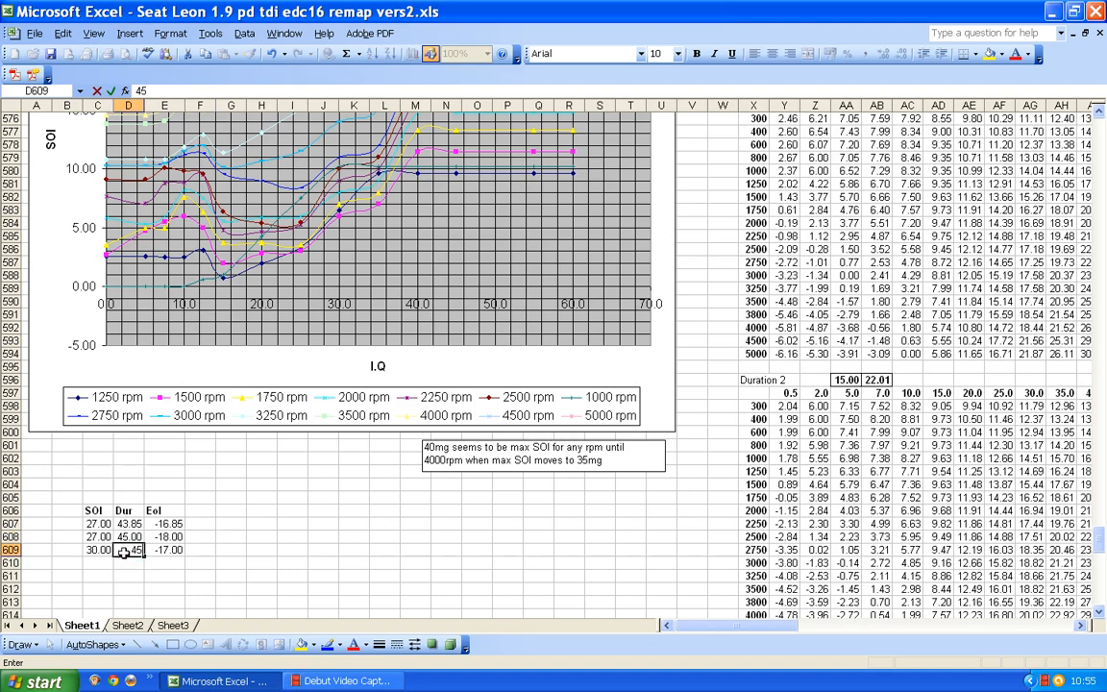
pyautogui.click(94, 549)
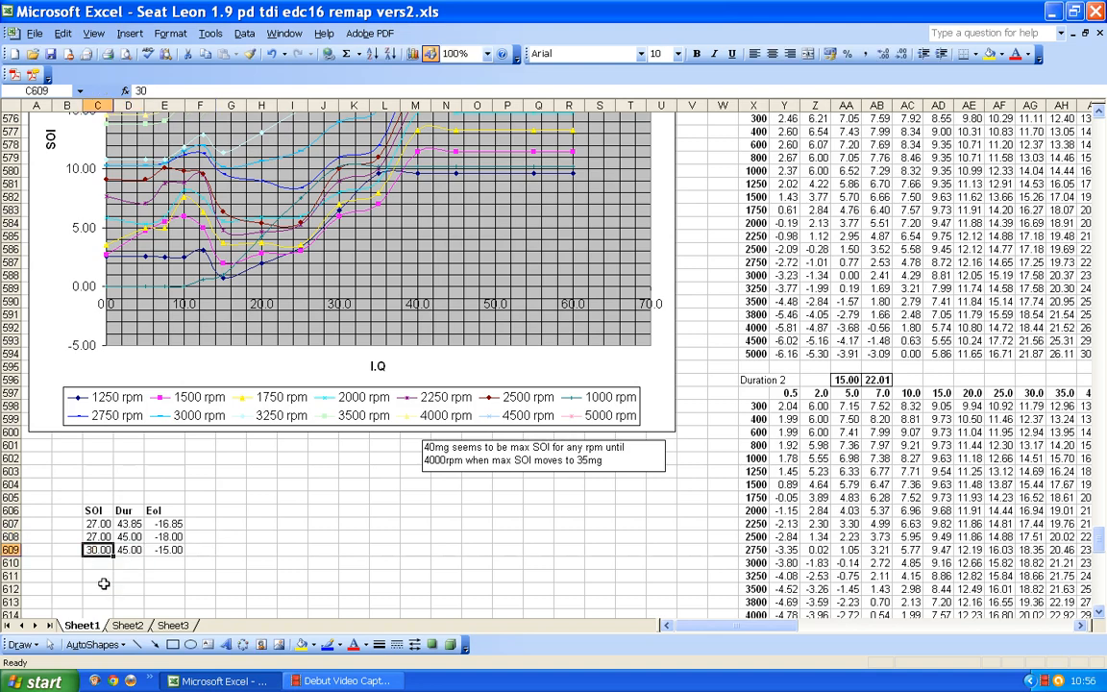
pyautogui.write('28')
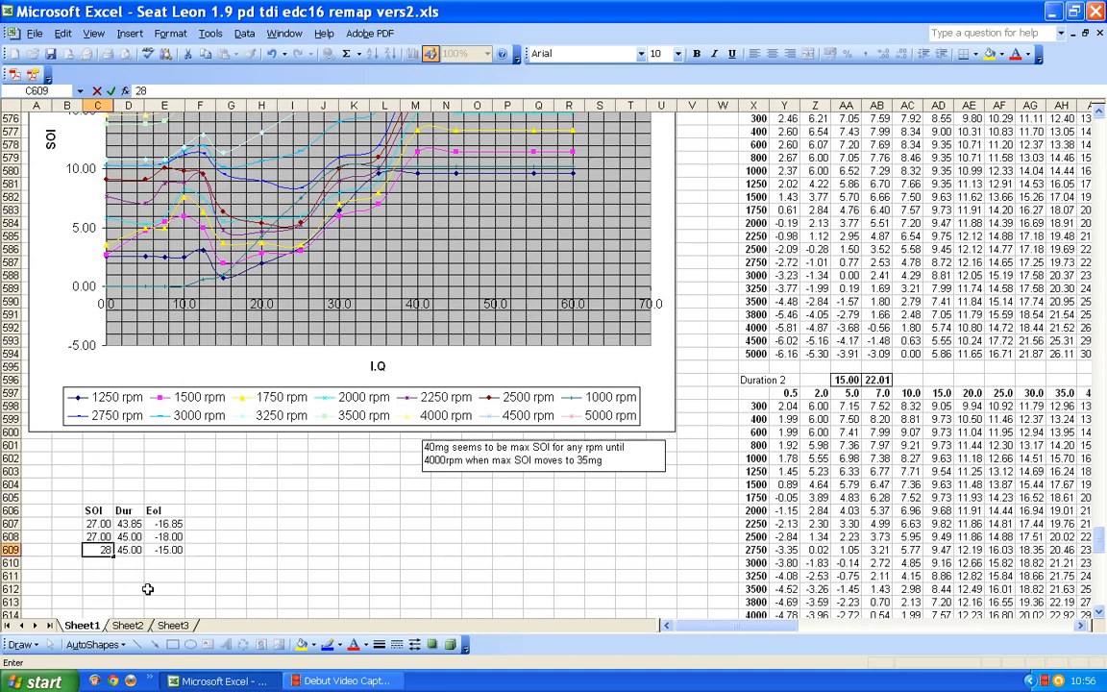
pyautogui.click(146, 588)
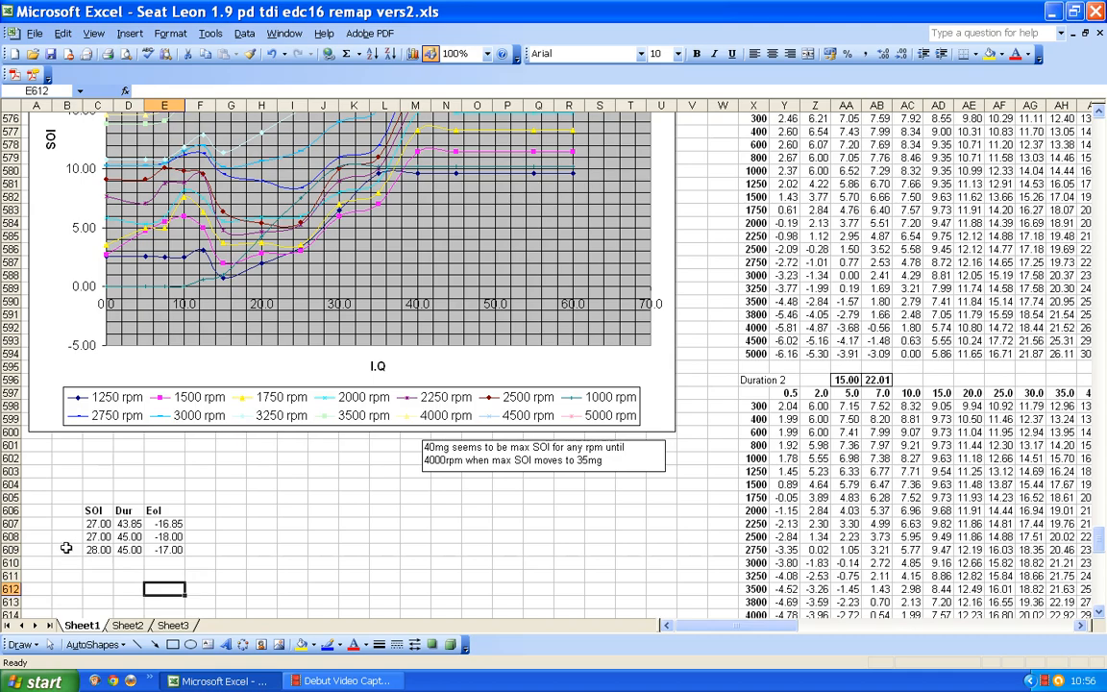
# Add a 65 column heading in P539, beside the 60.0 heading of the SOI 9 map.
pyautogui.moveTo(98, 550); pyautogui.dragTo(180, 550)
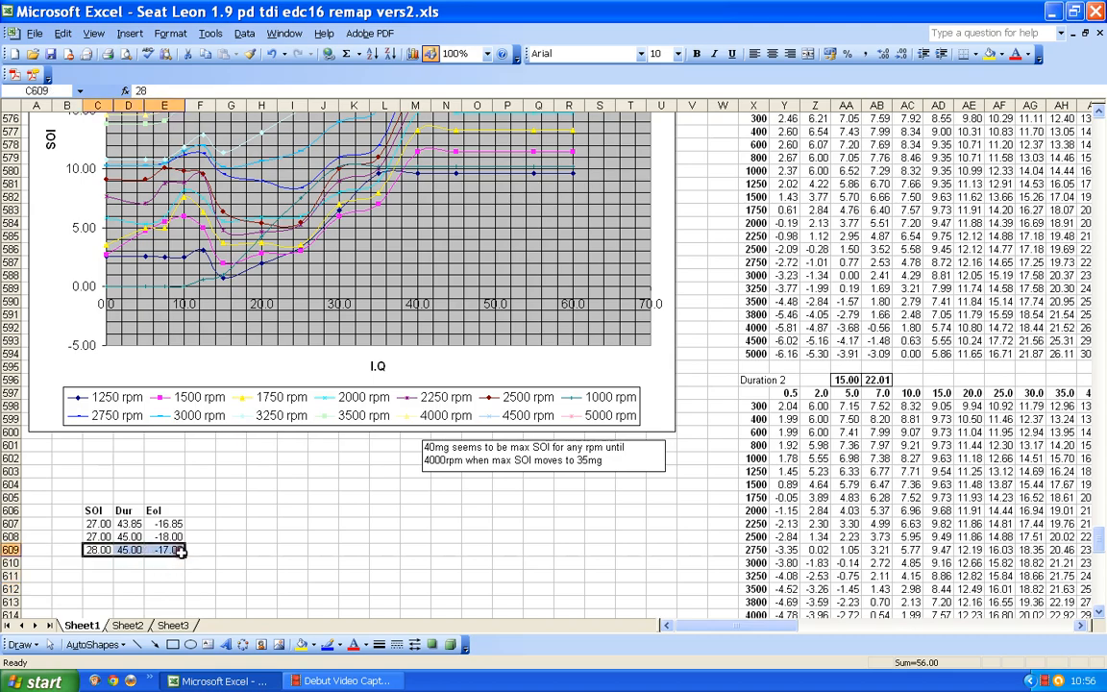
pyautogui.scroll(17, 217, 535)
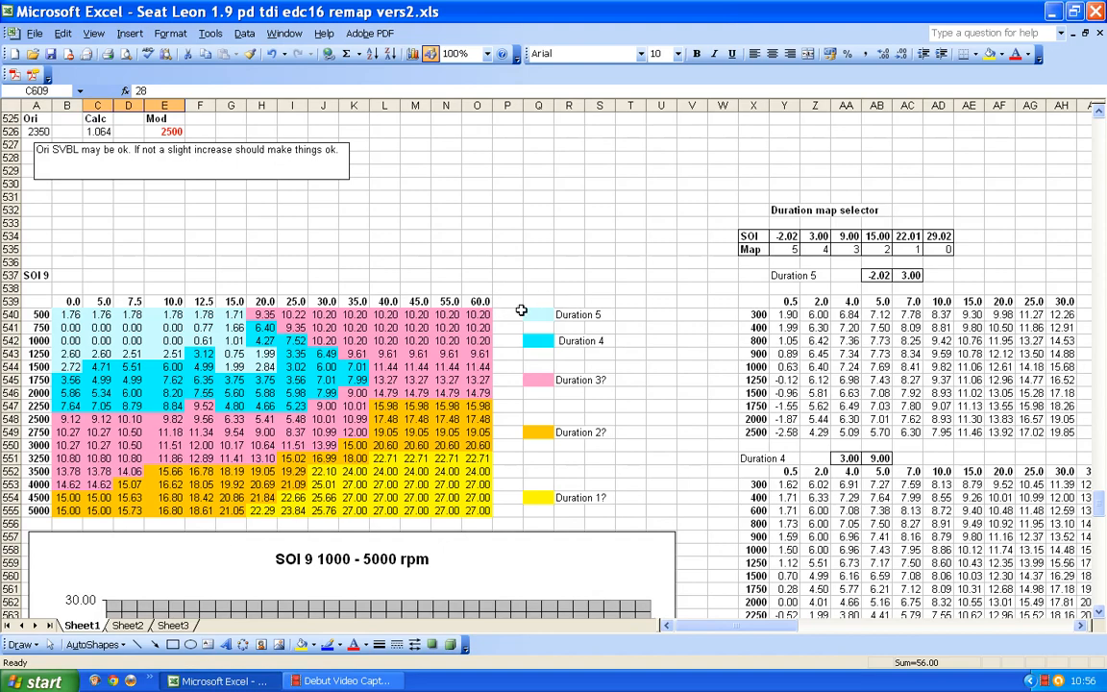
pyautogui.click(507, 300)
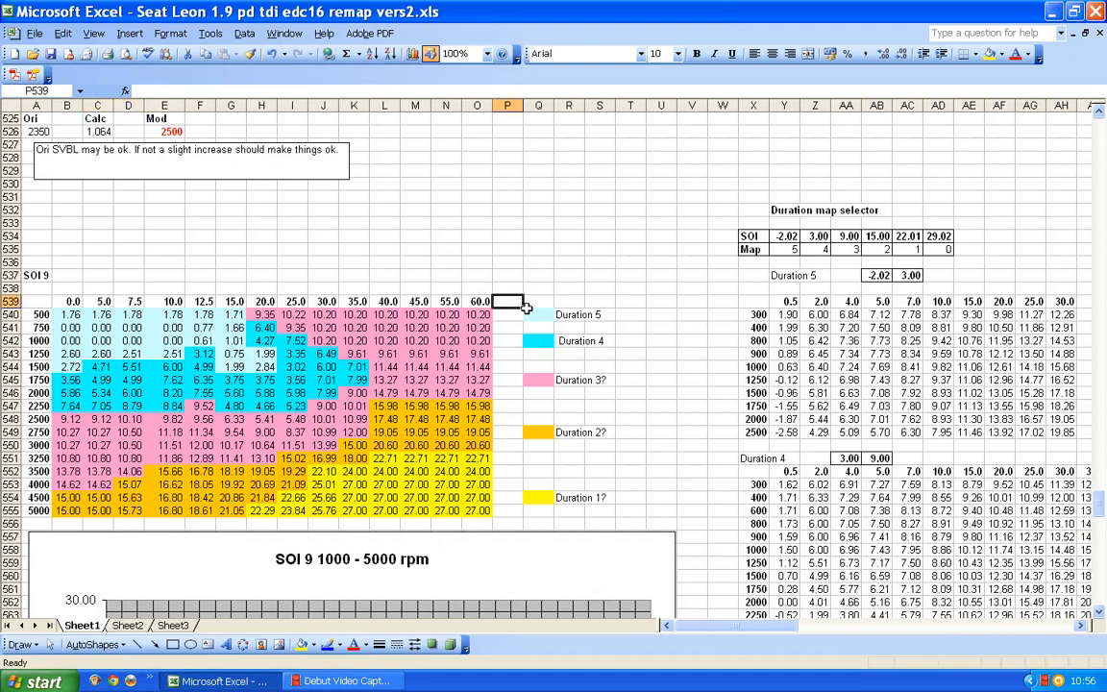
pyautogui.click(504, 511)
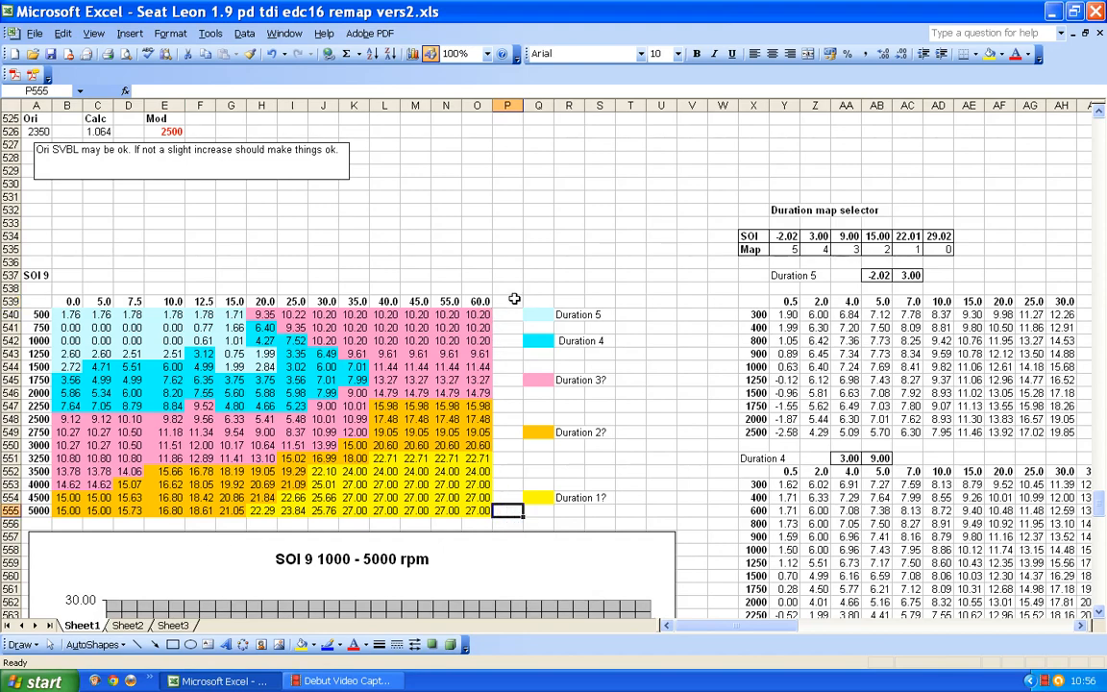
pyautogui.click(506, 301)
pyautogui.write('65')
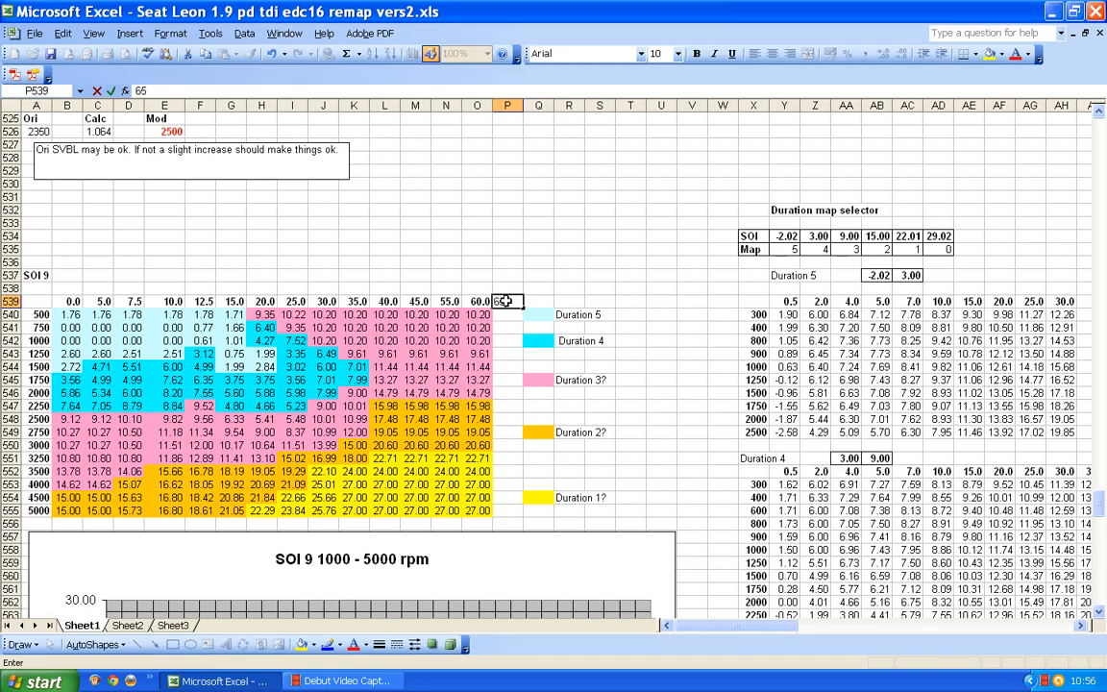
pyautogui.scroll(-2, 506, 301)
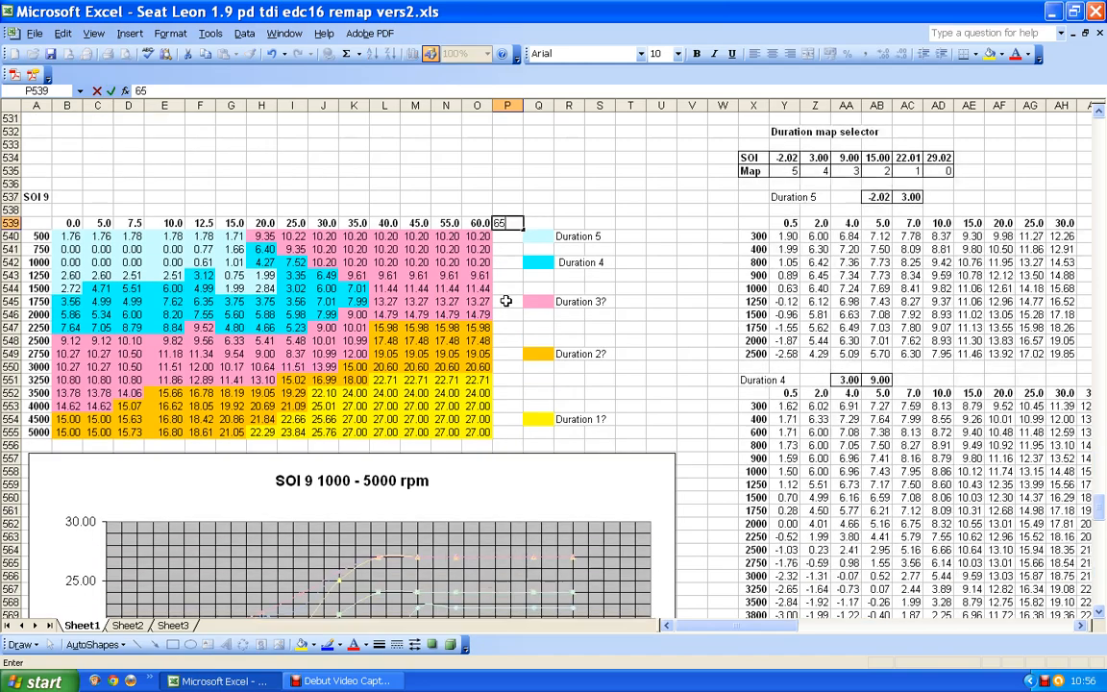
pyautogui.click(503, 432)
# Enter an SOI of 28 in P555, in the 5000 rpm row of the SOI 9 map's 65 column.
pyautogui.scroll(-17, 503, 432)
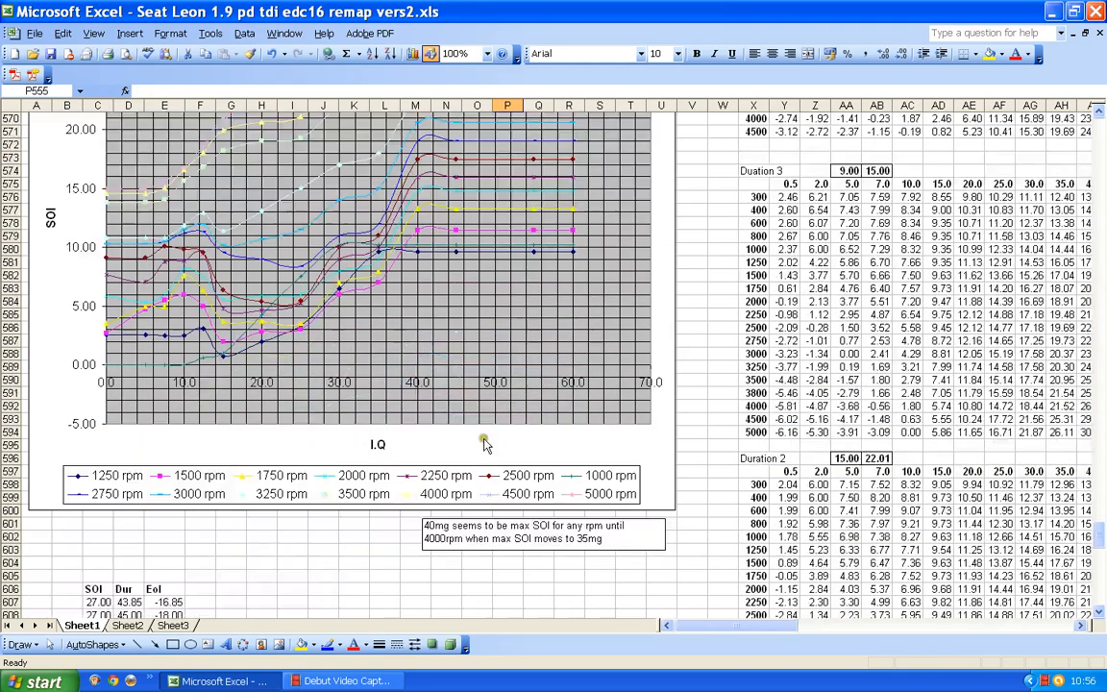
pyautogui.scroll(11, 337, 404)
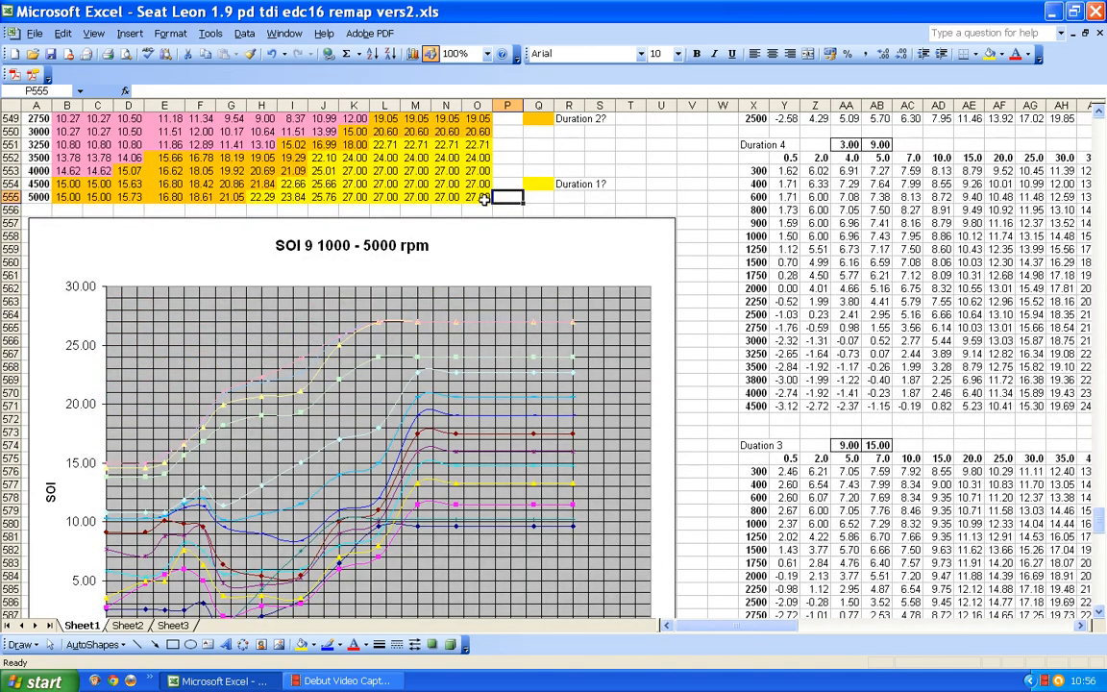
pyautogui.write('28')
pyautogui.scroll(6, 487, 198)
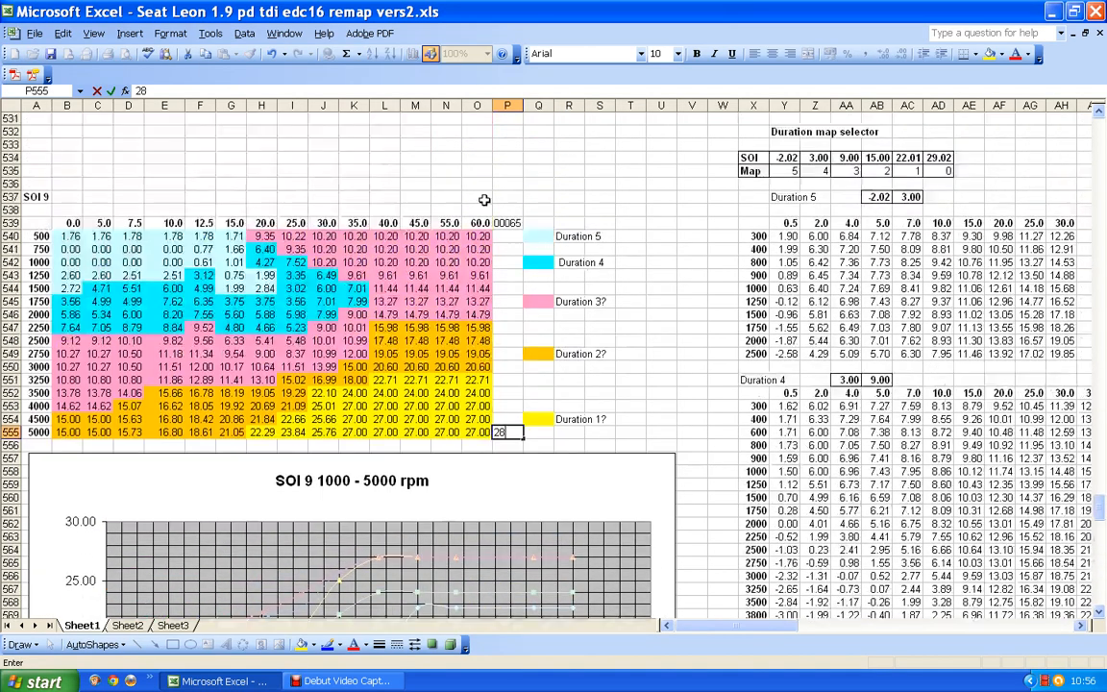
pyautogui.click(624, 314)
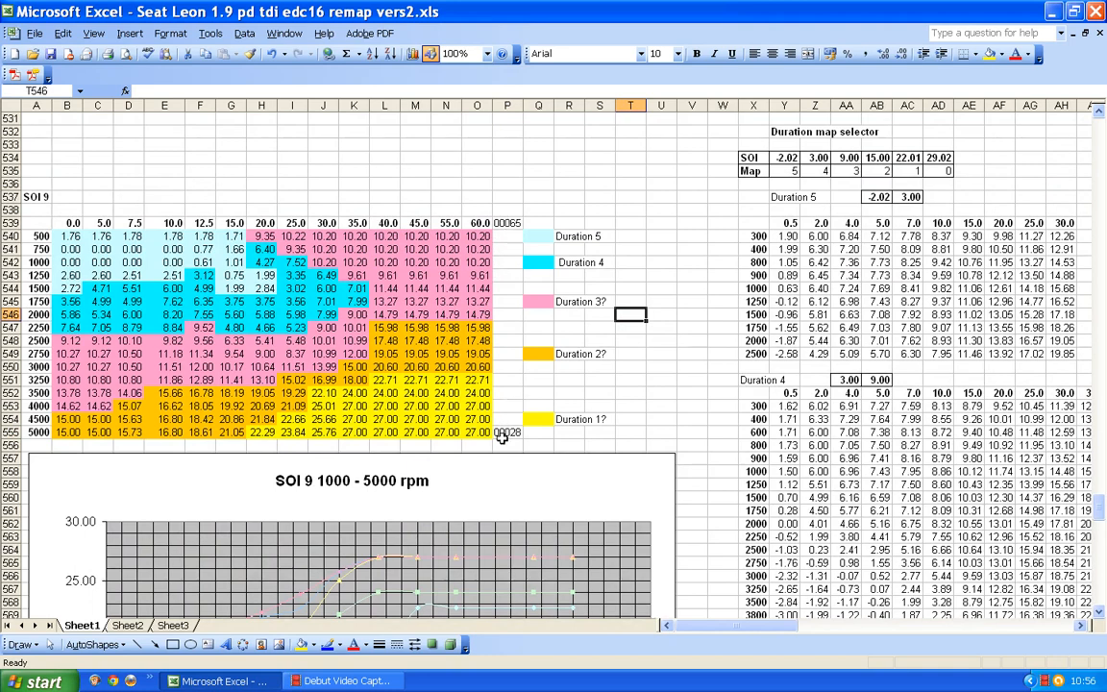
pyautogui.scroll(-14, 452, 365)
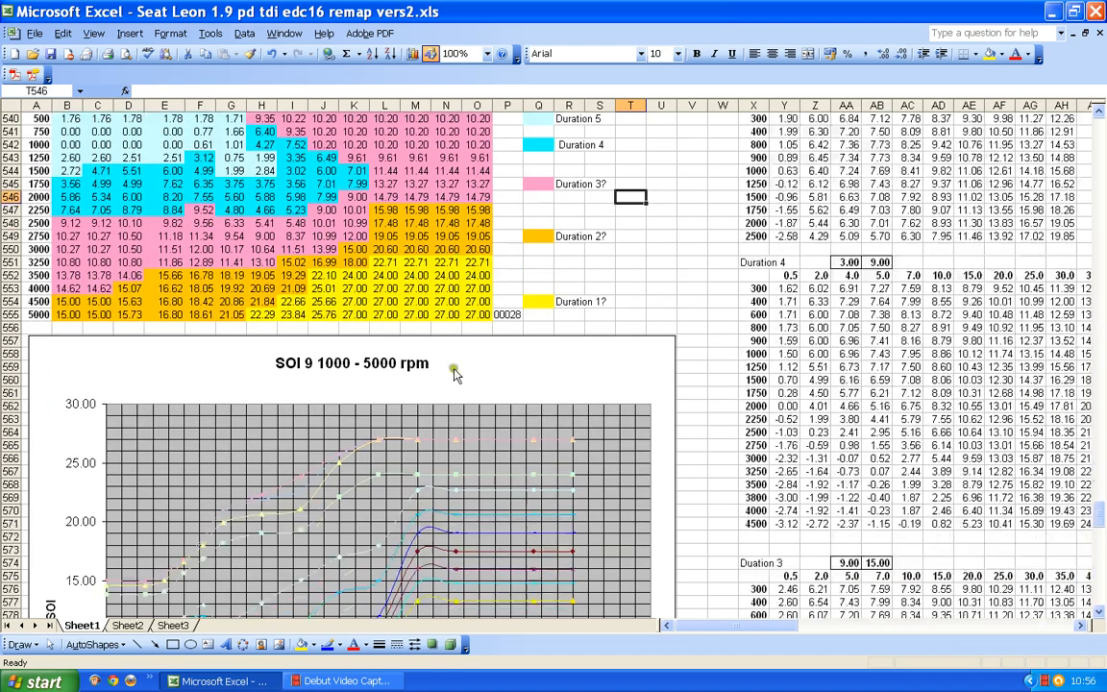
pyautogui.scroll(-3, 411, 304)
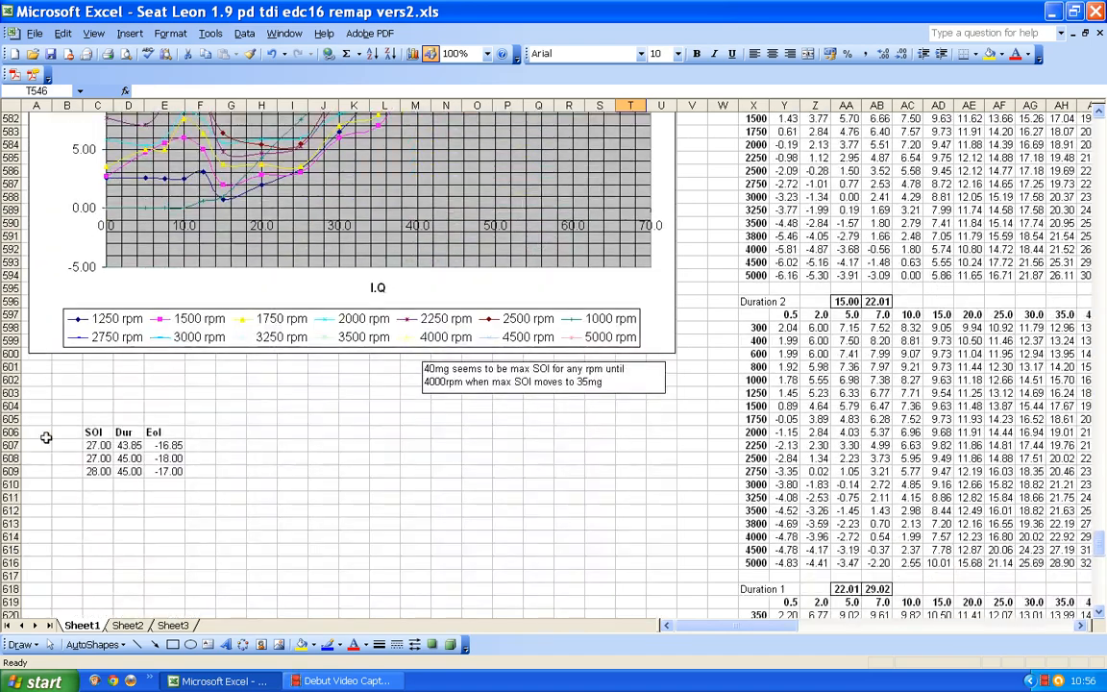
pyautogui.scroll(17, 412, 429)
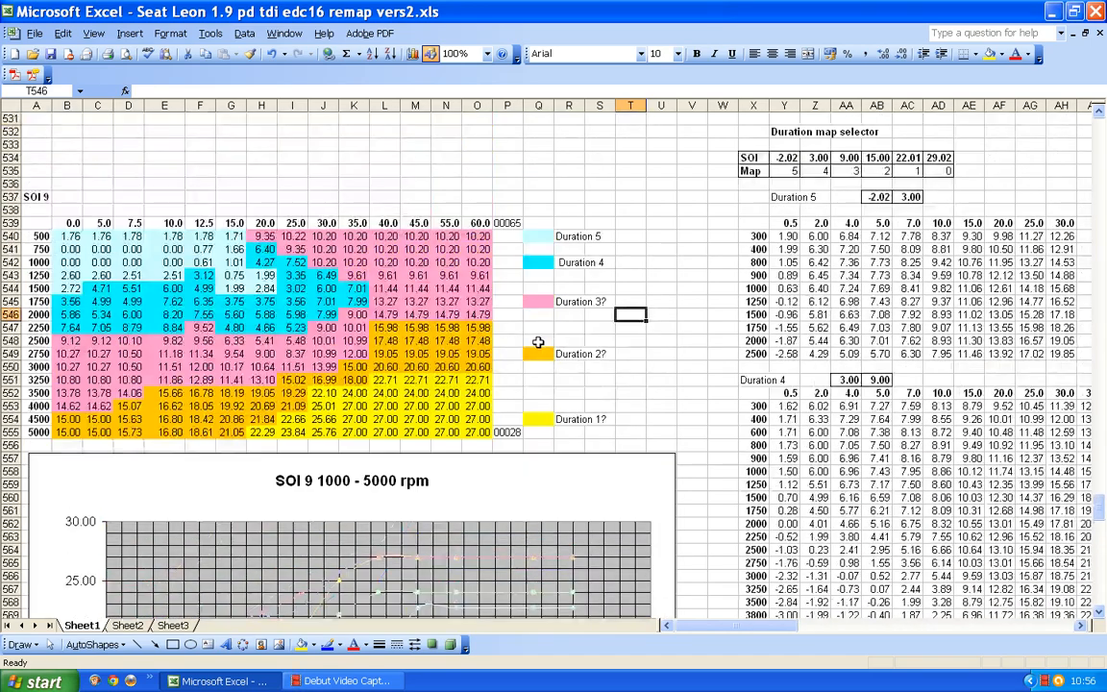